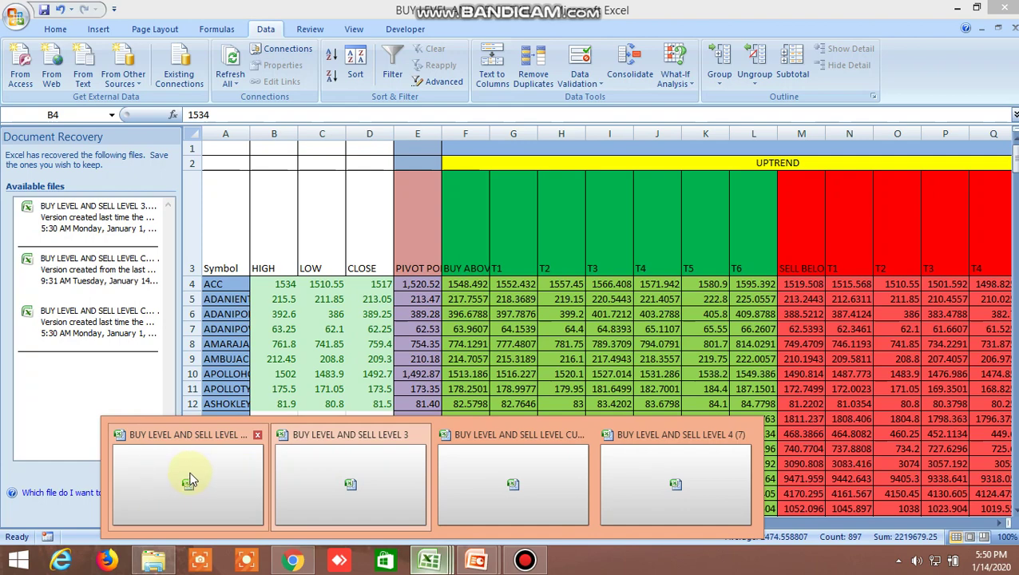
Step: Bring up the BUY LEVEL AND SELL LEVEL screener workbook and switch to WhatsApp in Chrome
left_click(188, 477)
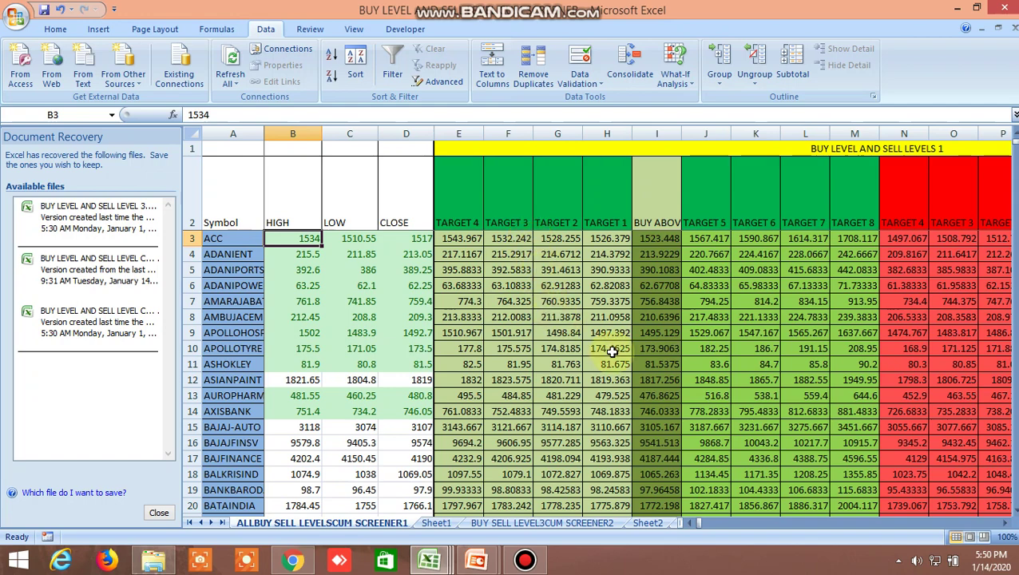
mouse_move(293, 561)
left_click(336, 452)
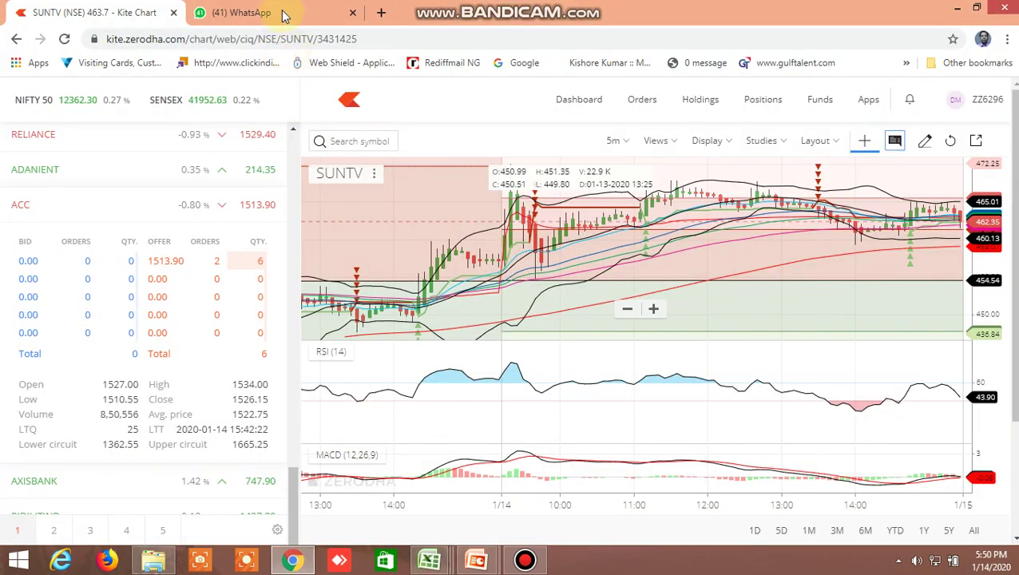
key("ctrl+Tab")
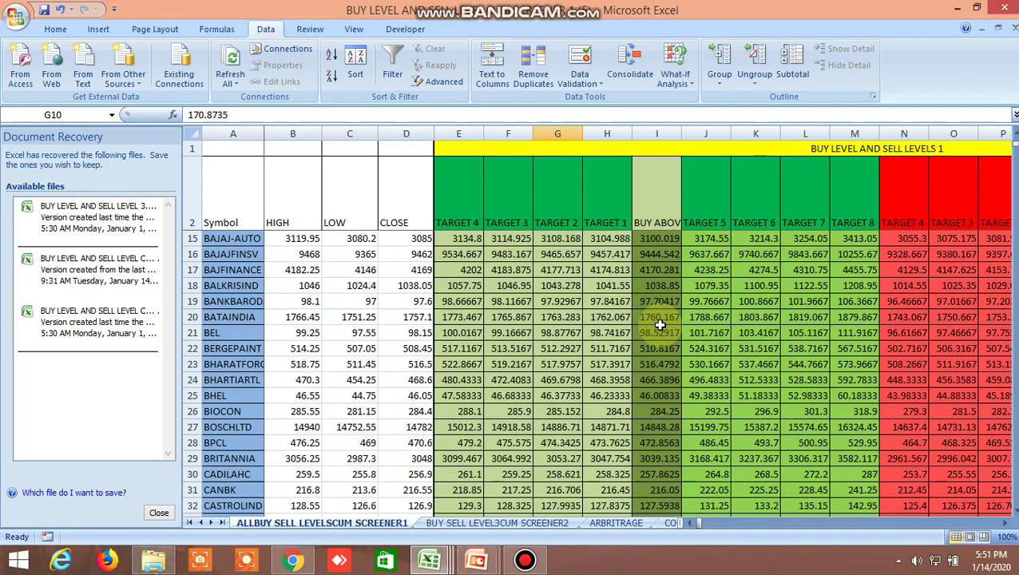
Step: Look through the stock symbols with their buy, sell and target levels on the ALLBUY SELL LEVELSCUM SCREENER1 sheet
scroll(658, 322, "up", 1)
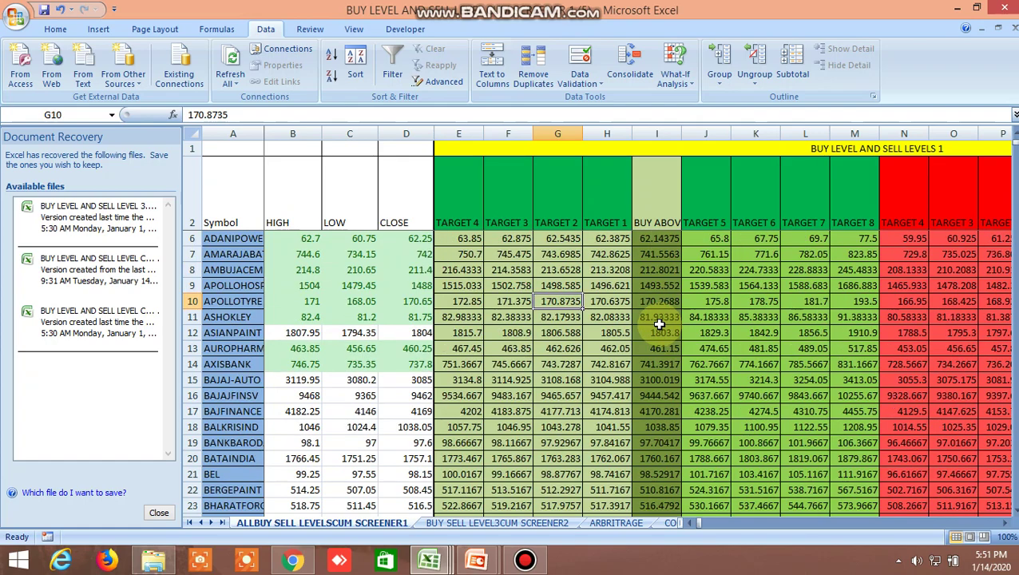
scroll(658, 324, "up", 1)
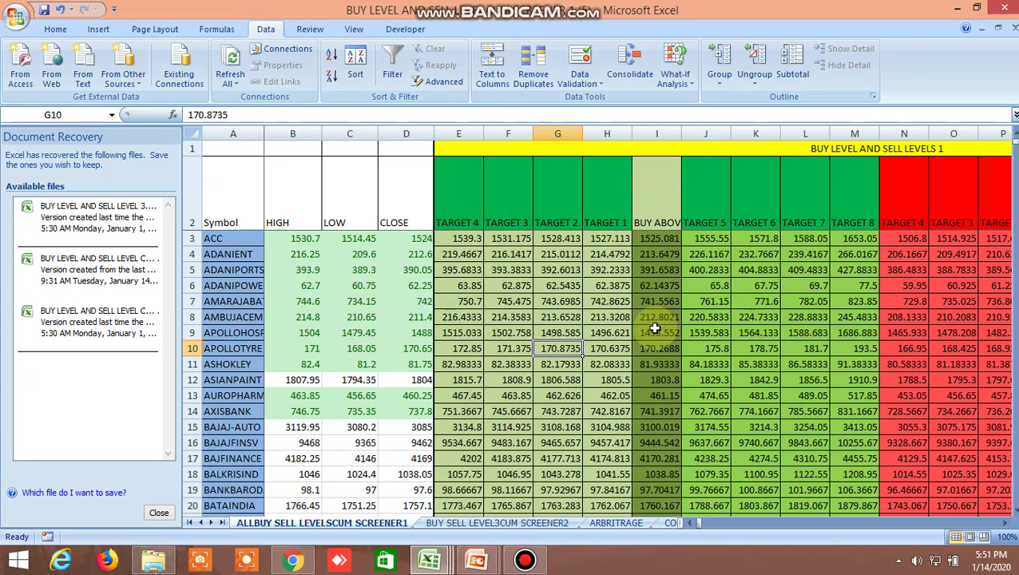
scroll(657, 326, "down", 4)
scroll(655, 328, "down", 9)
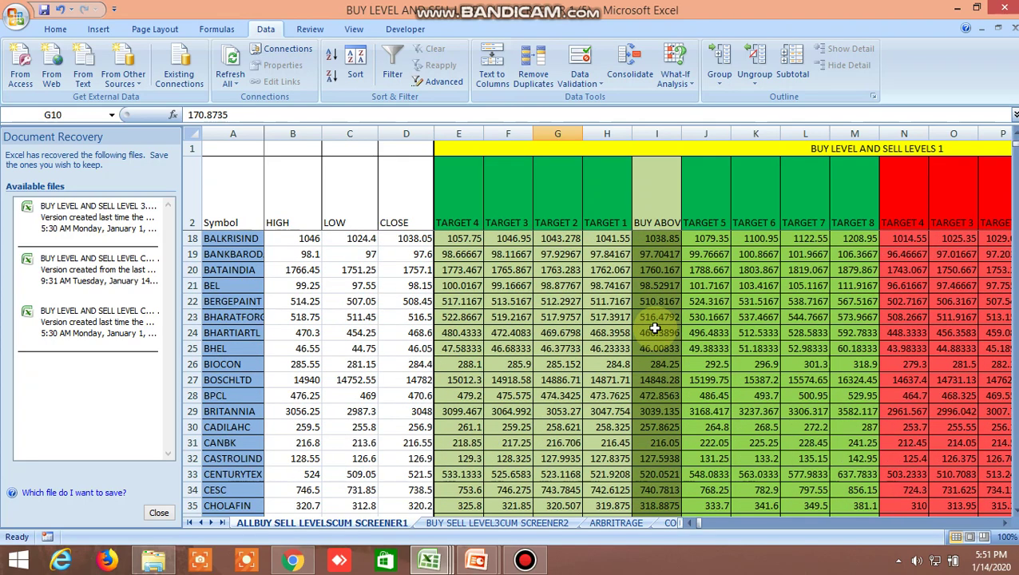
scroll(654, 328, "down", 3)
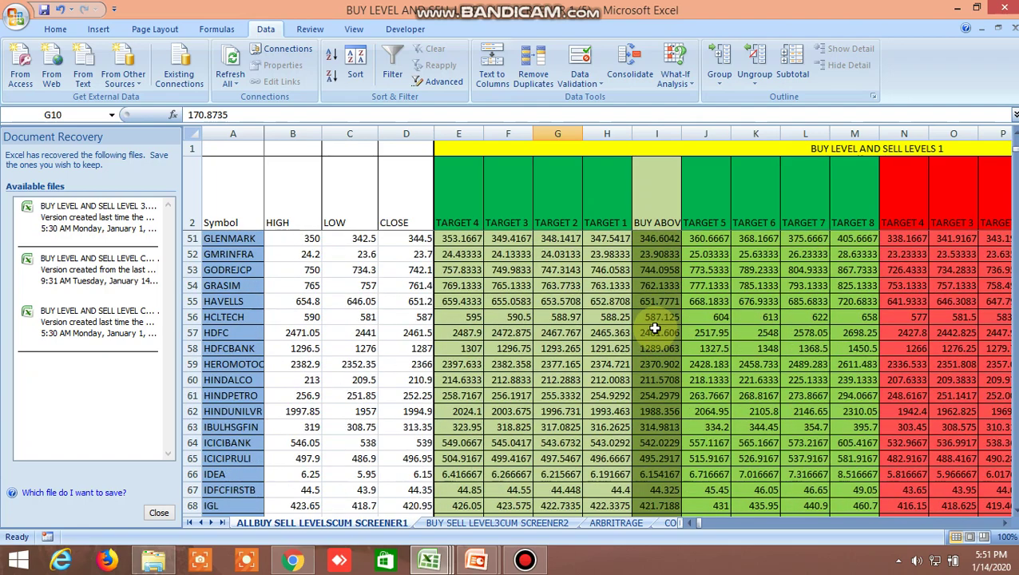
scroll(654, 327, "up", 5)
scroll(655, 328, "down", 2)
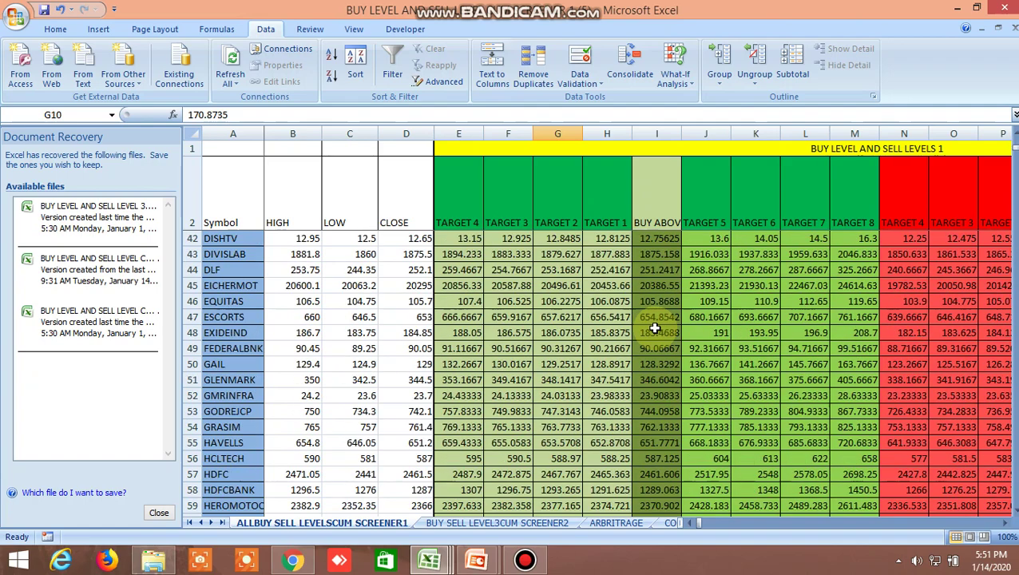
scroll(655, 328, "down", 1)
scroll(655, 328, "up", 6)
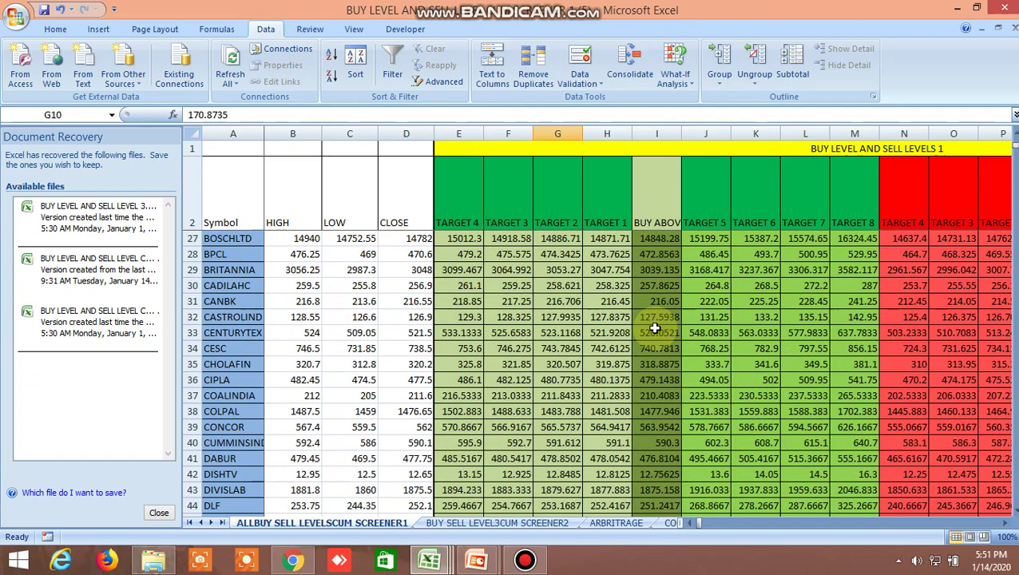
scroll(655, 328, "up", 8)
Step: Check the buy-above level and the sell-side Target 3 level in the AXISBANK row
left_click(655, 349)
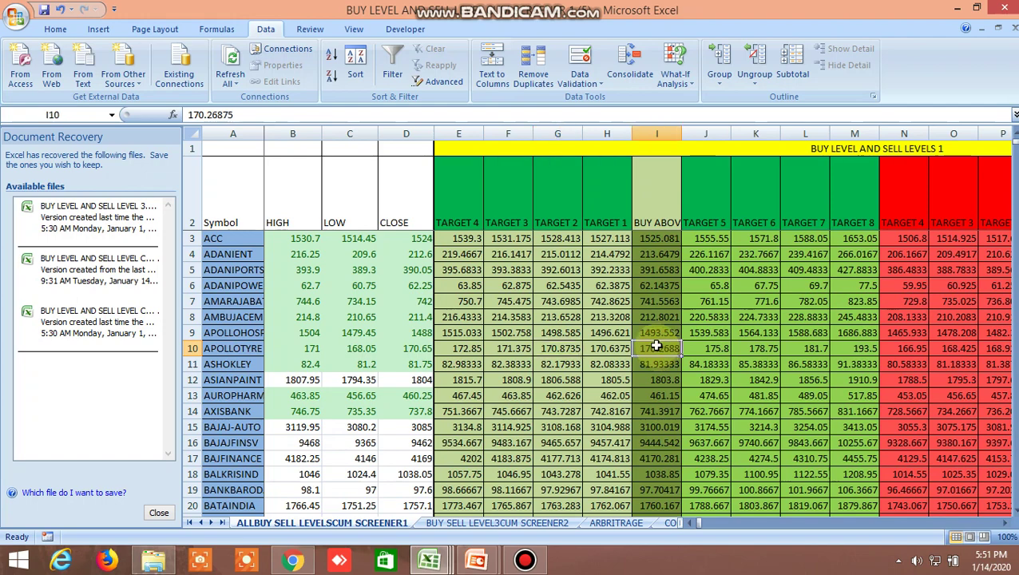
left_click(662, 411)
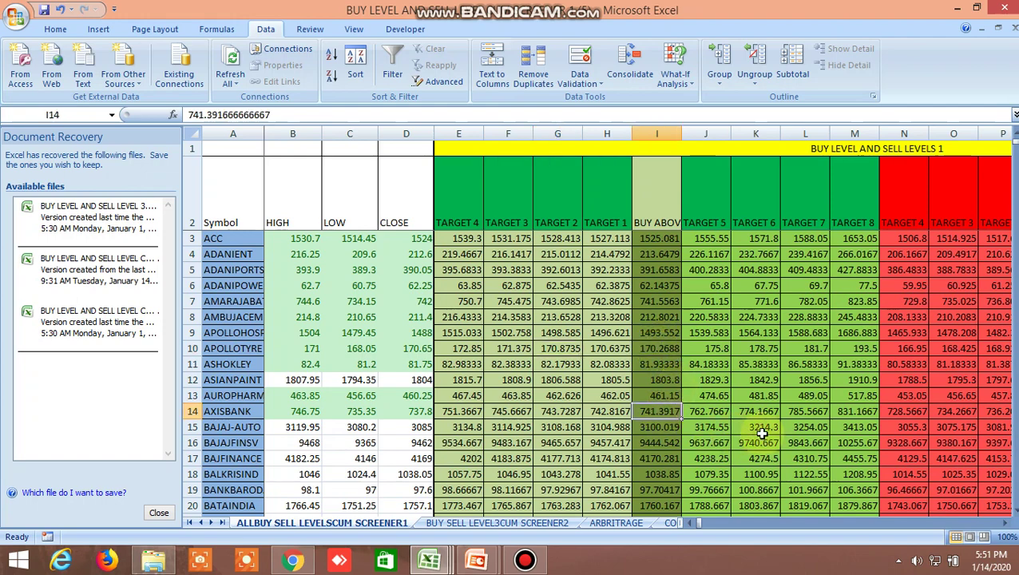
left_click(959, 411)
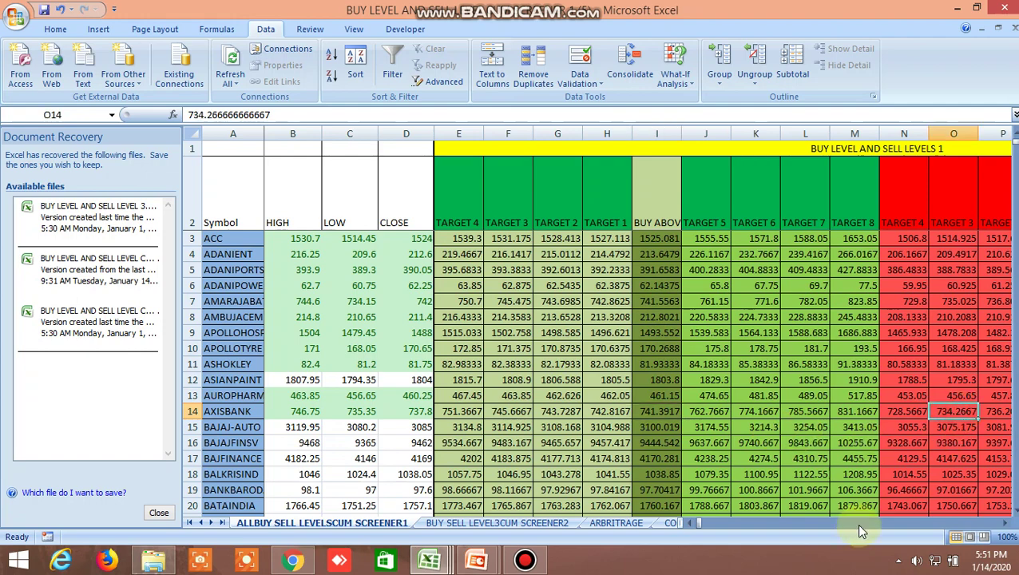
Step: Switch to the Kite chart in Chrome and load the NSE chart for AXISBANK
left_click(299, 561)
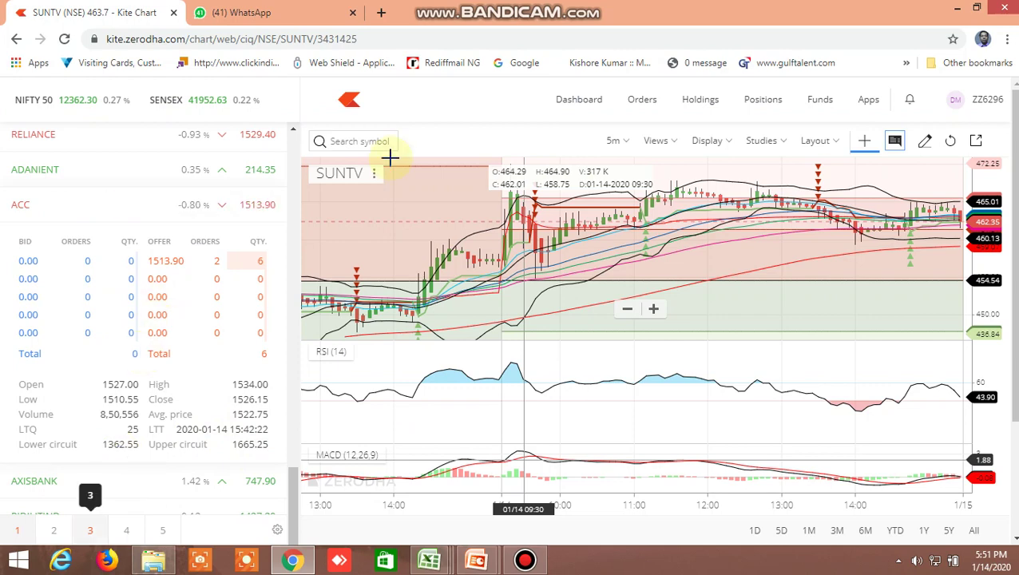
left_click(369, 142)
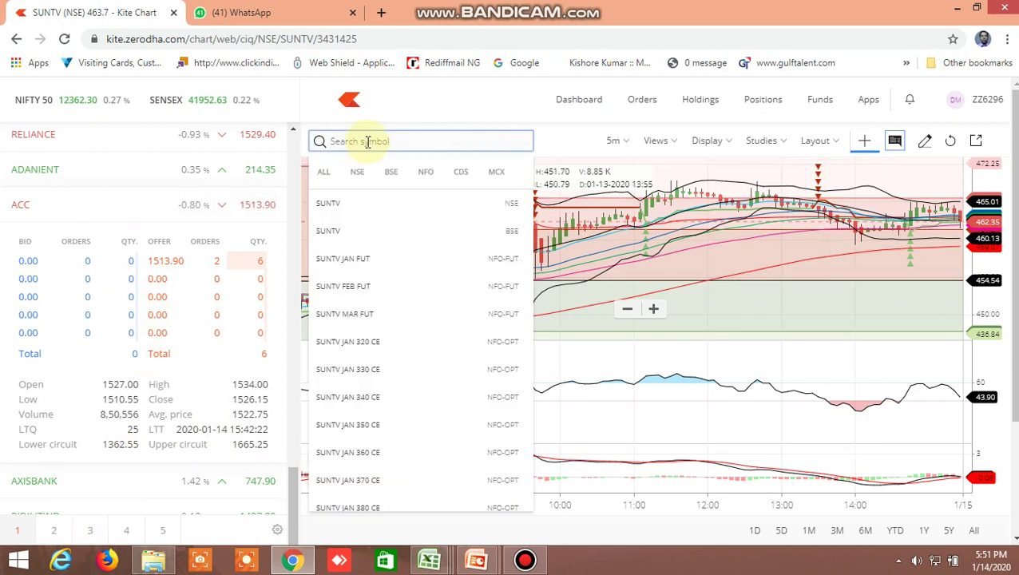
type("axis")
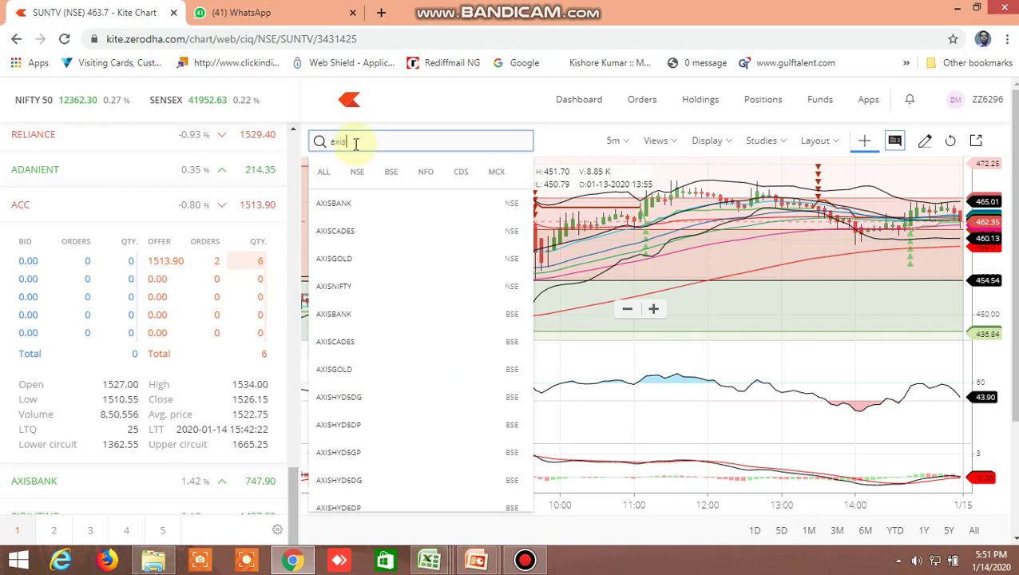
type("bank")
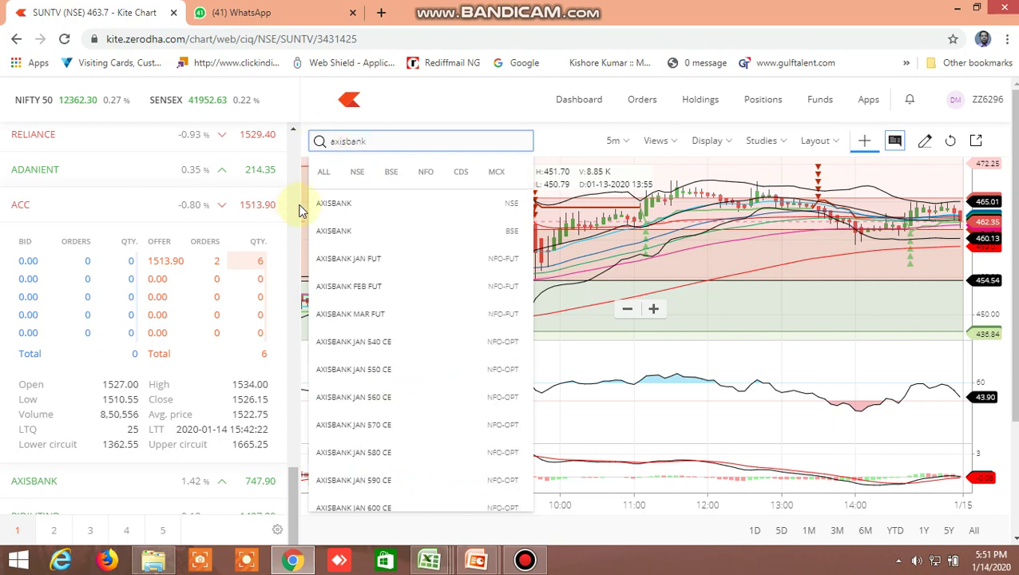
left_click(347, 204)
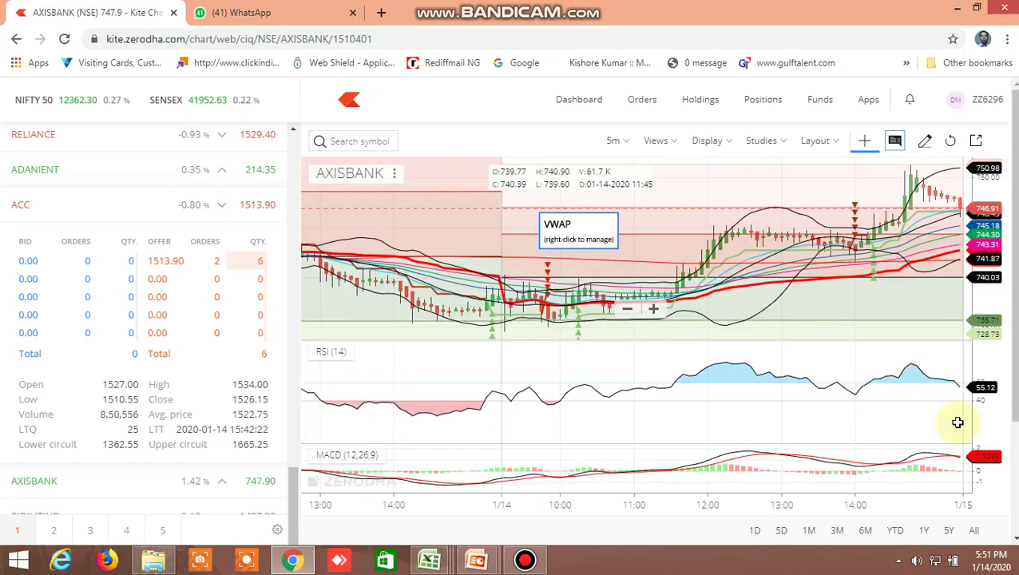
Step: Compare the AXISBANK chart in Chrome with the stock's buy and sell levels in the Excel screener workbook
key("alt+Tab")
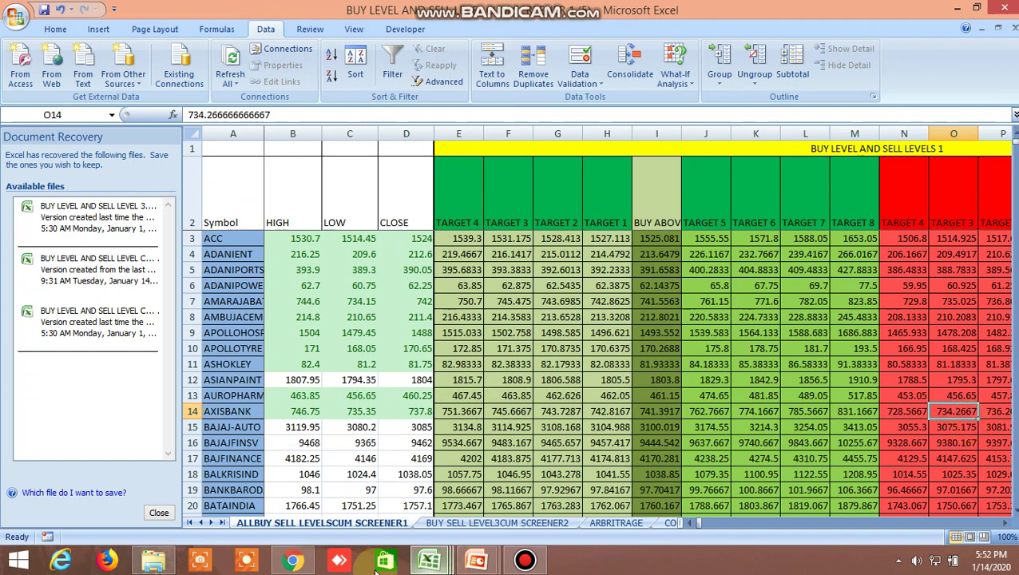
left_click(284, 565)
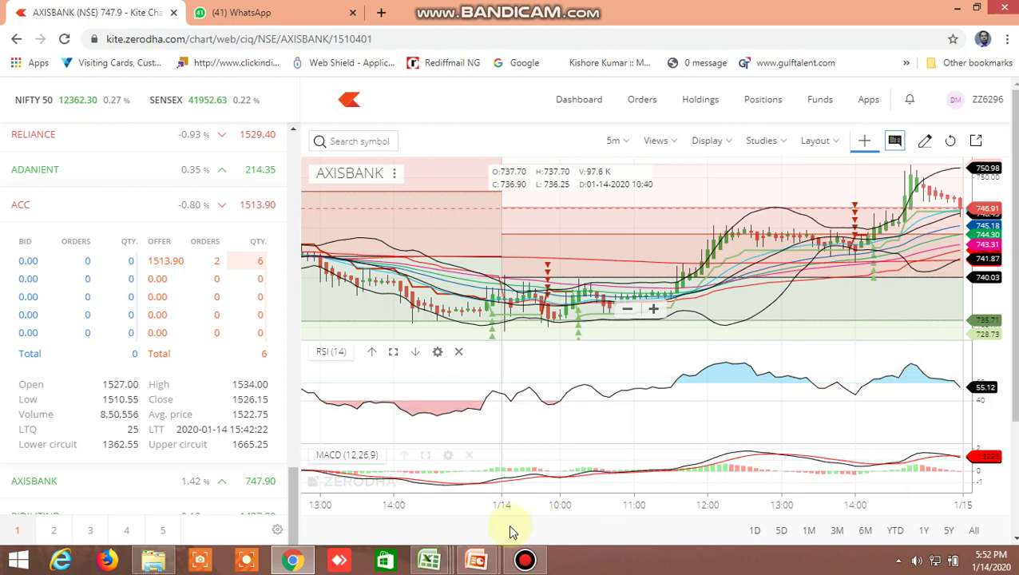
mouse_move(435, 564)
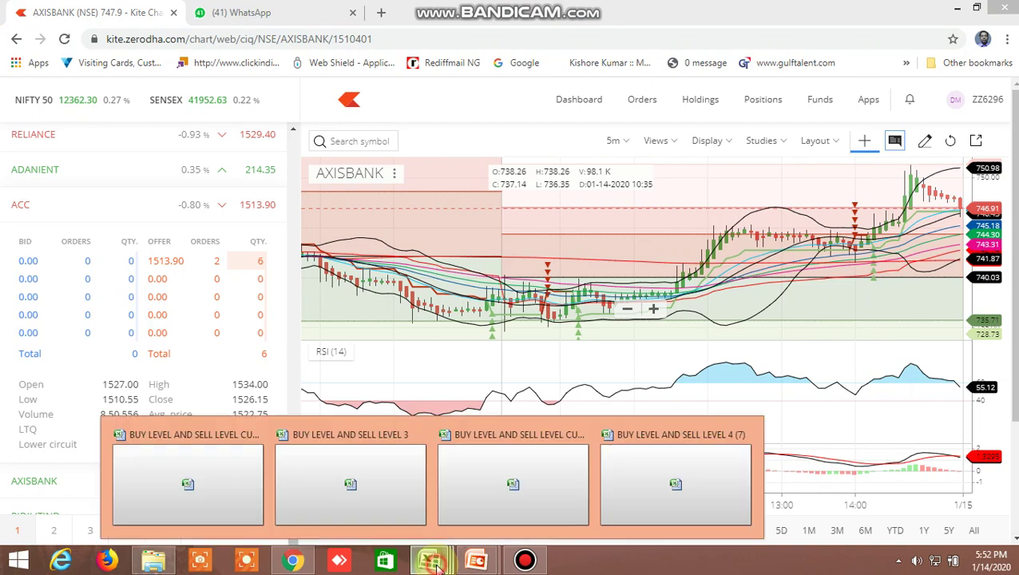
left_click(532, 484)
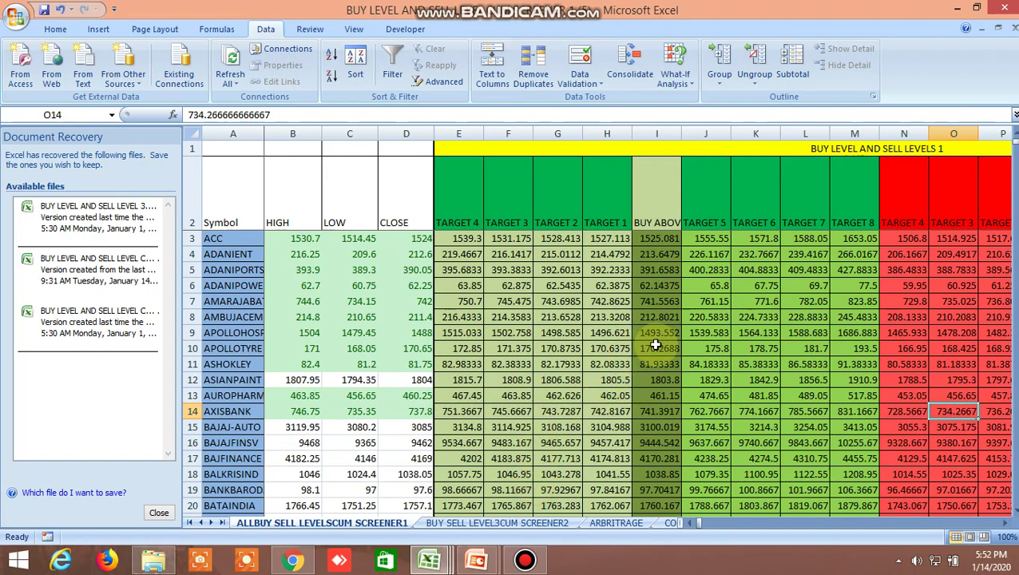
scroll(649, 352, "down", 3)
scroll(649, 352, "up", 3)
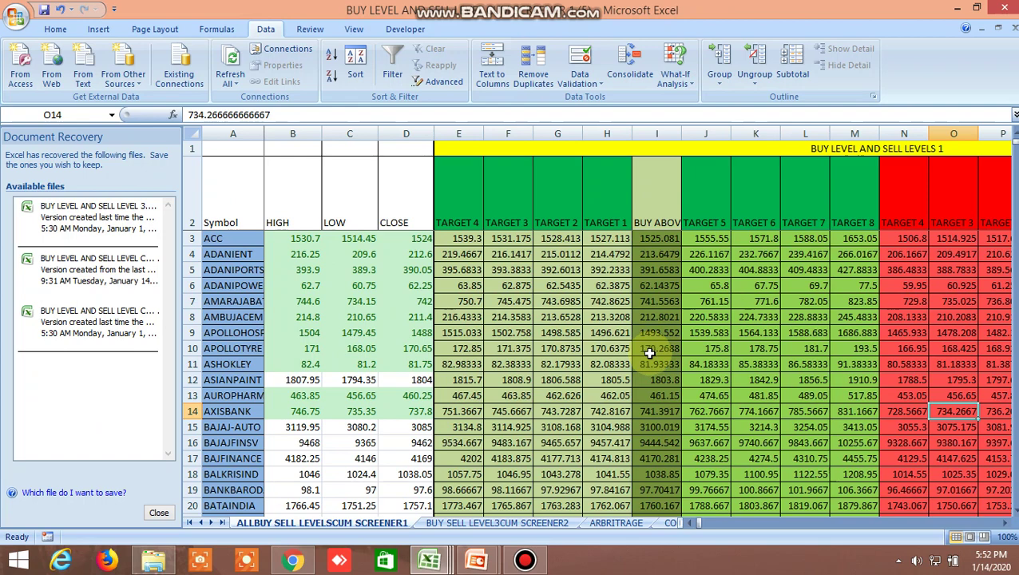
scroll(649, 352, "down", 2)
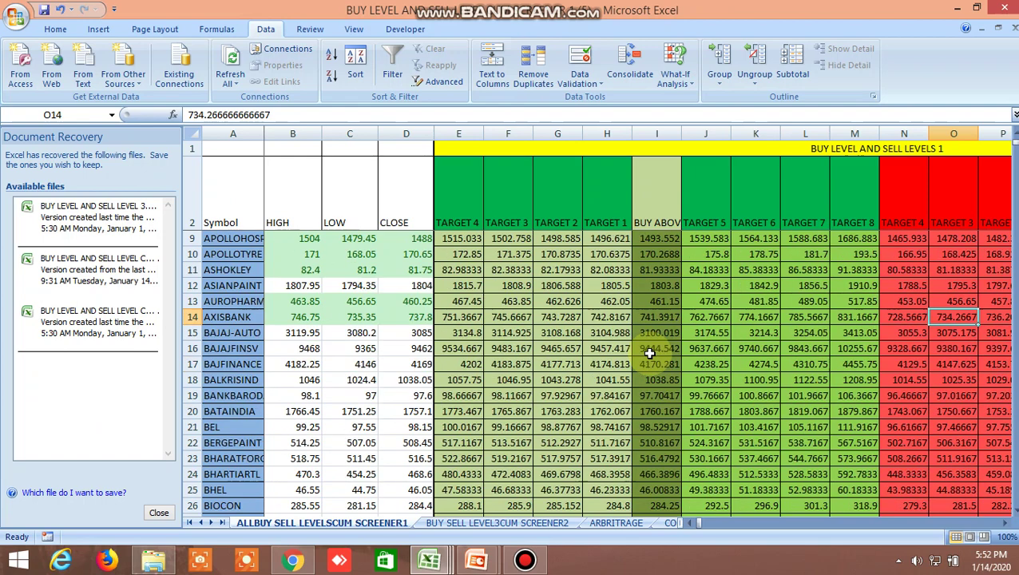
Step: Switch to the Safe trade group in WhatsApp and read today's message with the recommended stocks
left_click(289, 562)
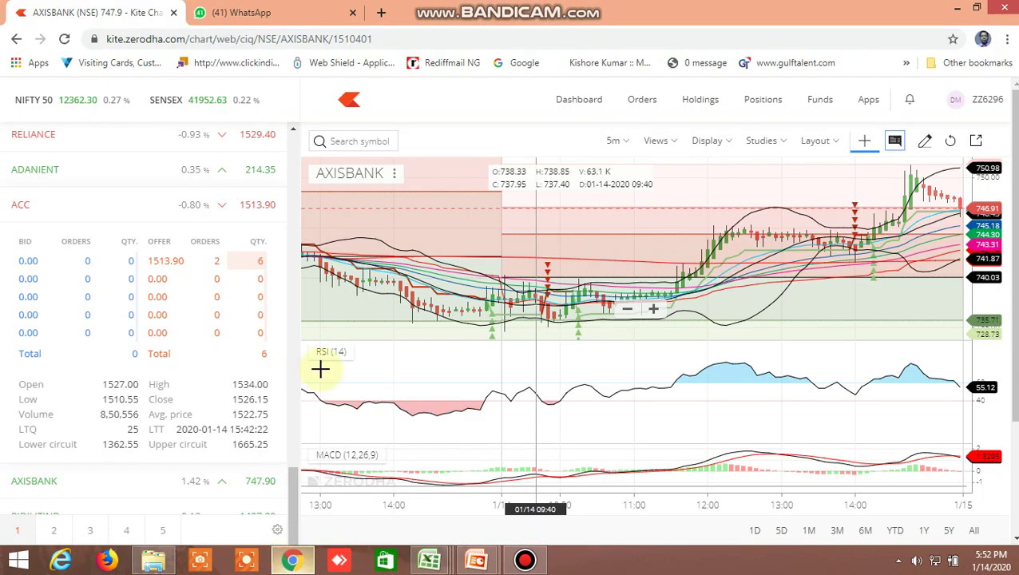
left_click(263, 13)
scroll(559, 320, "up", 5)
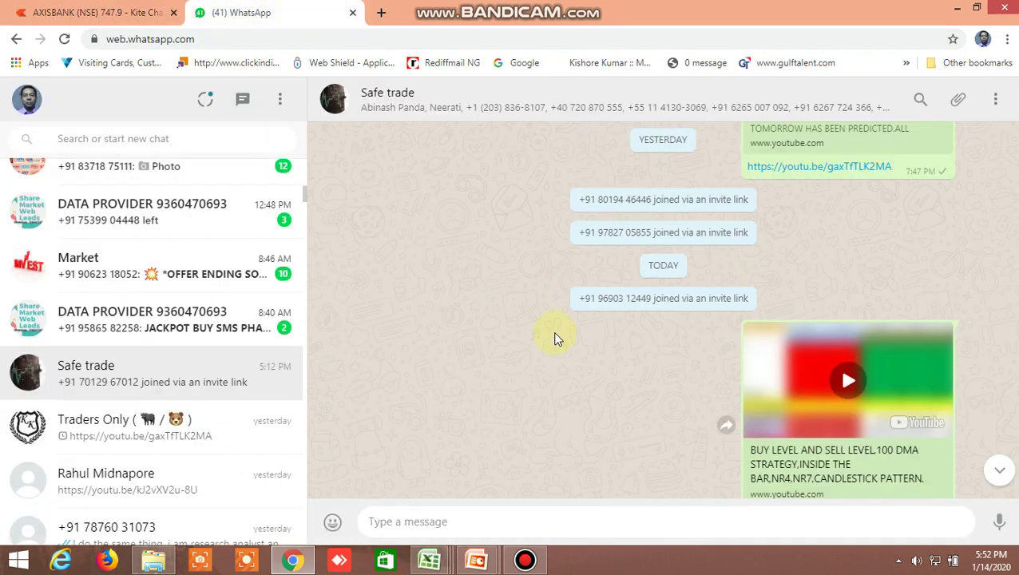
scroll(556, 348, "down", 6)
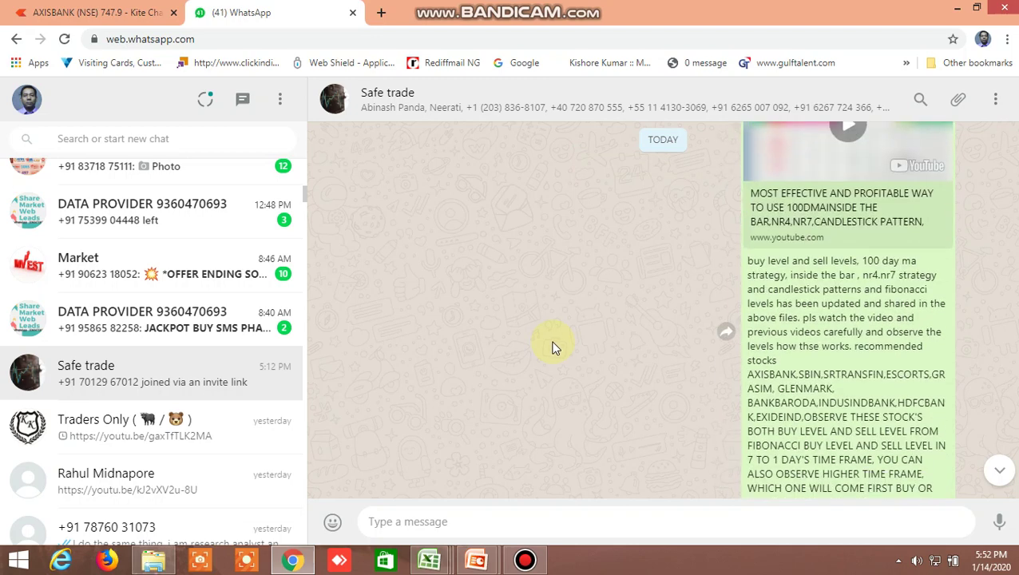
scroll(559, 343, "down", 2)
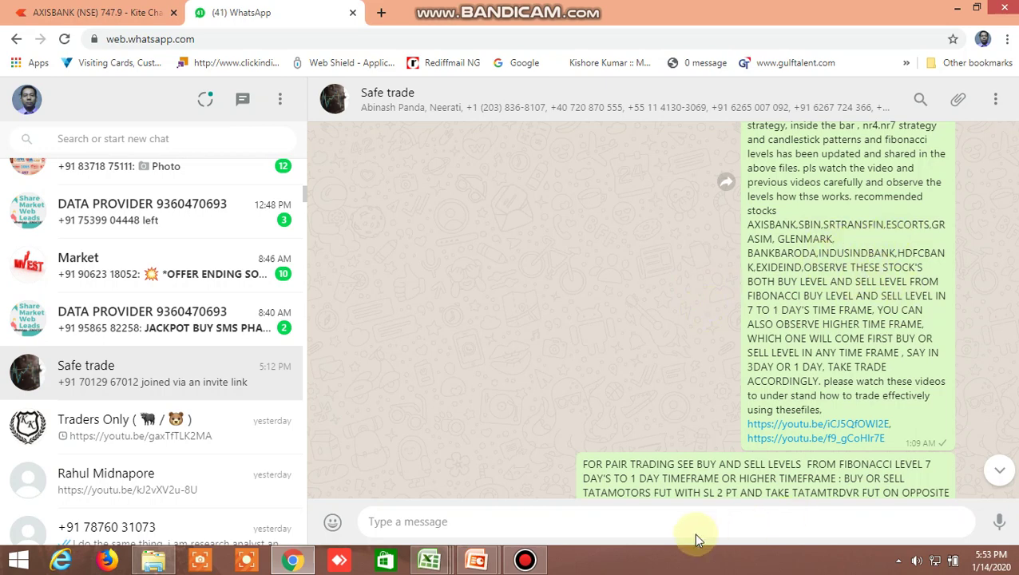
Step: Return to the Excel screener workbook and check GLENMARK's buy-above level and its sell-side target level in column P
left_click(119, 15)
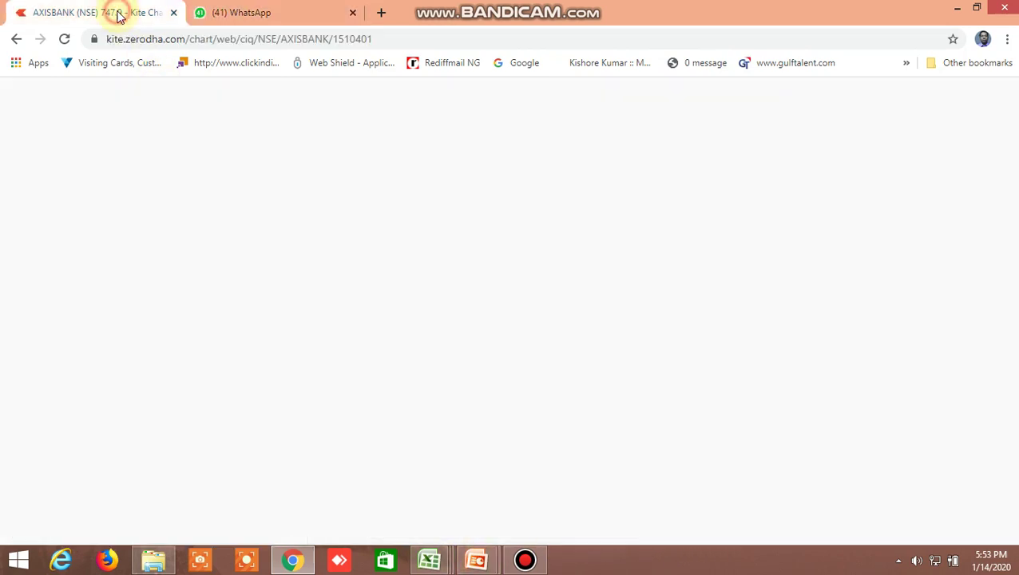
mouse_move(429, 558)
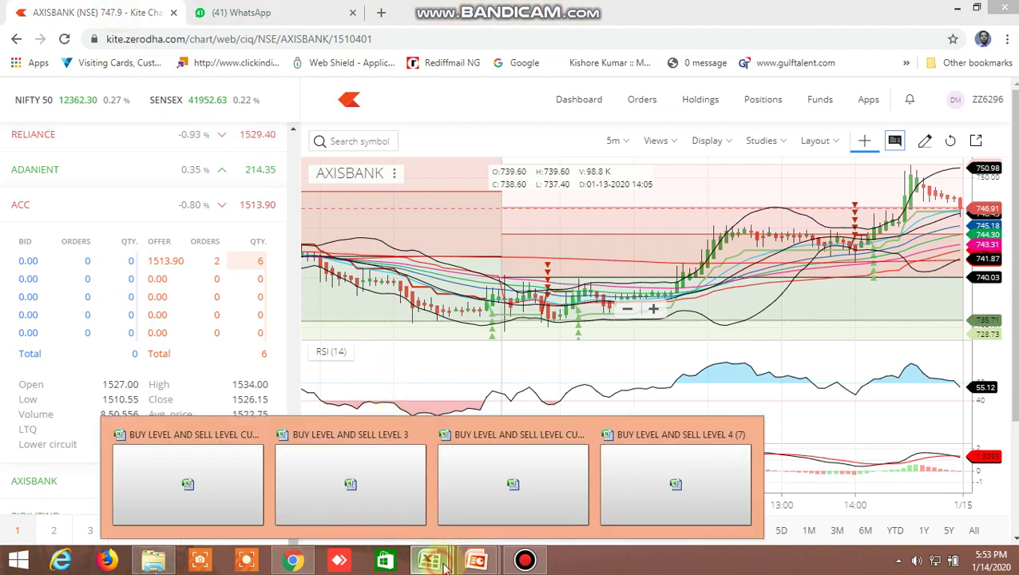
left_click(559, 478)
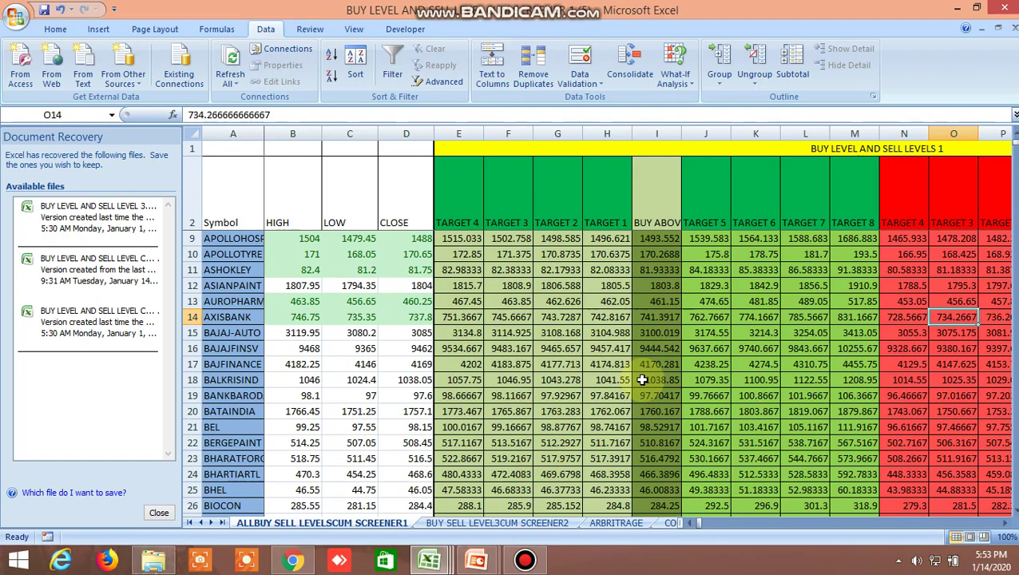
scroll(642, 380, "down", 10)
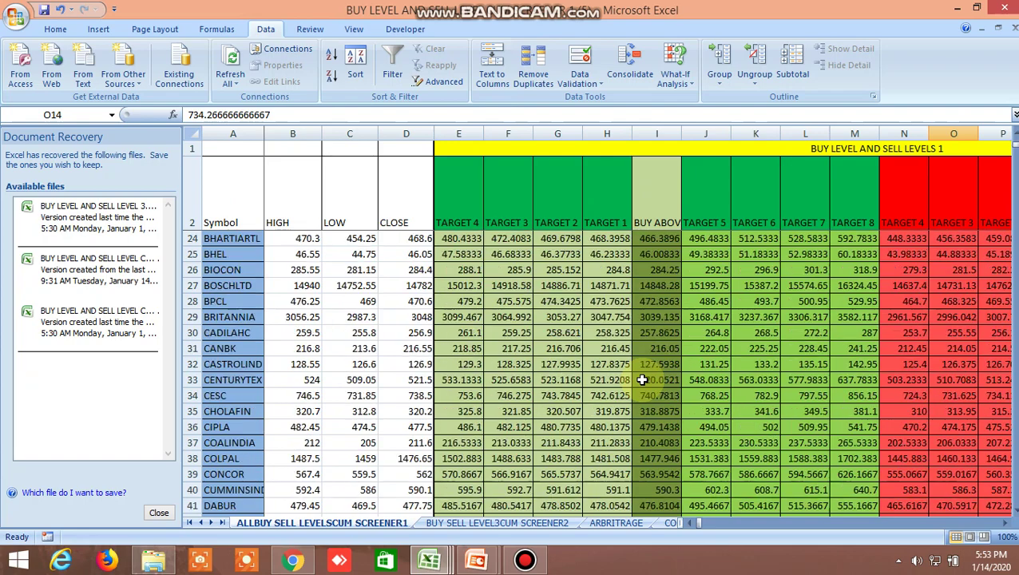
scroll(642, 380, "down", 1)
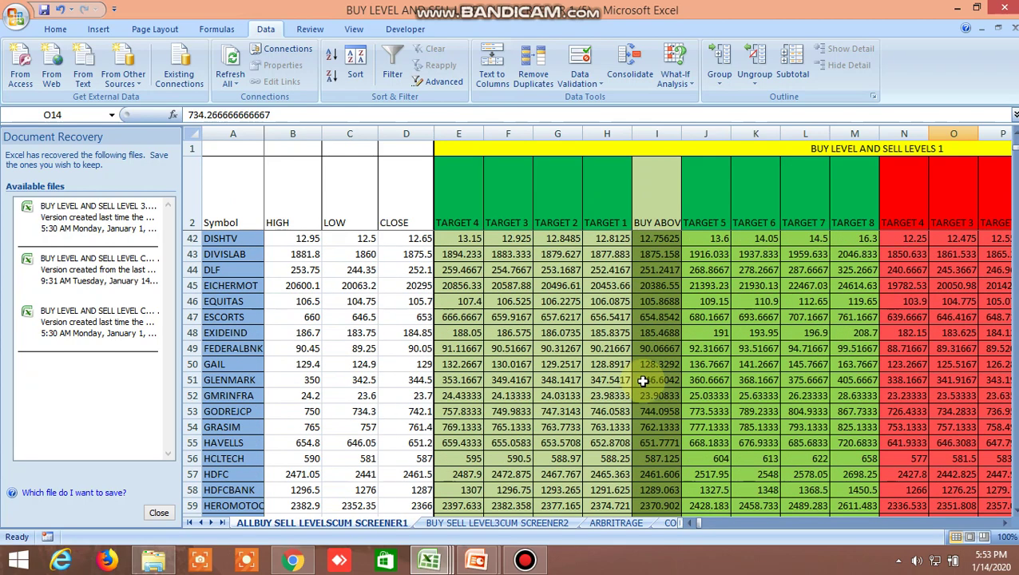
left_click(661, 364)
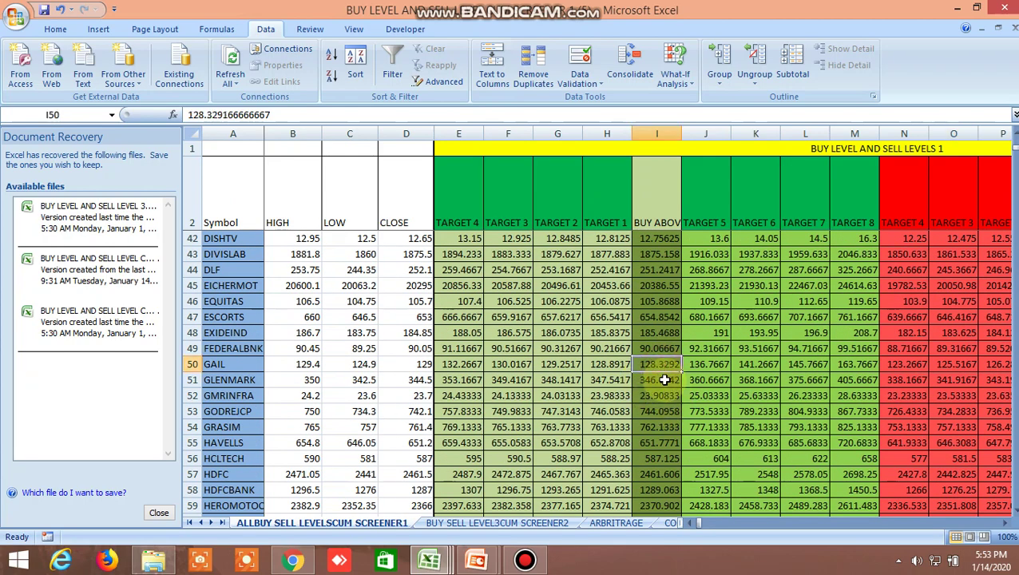
left_click(661, 380)
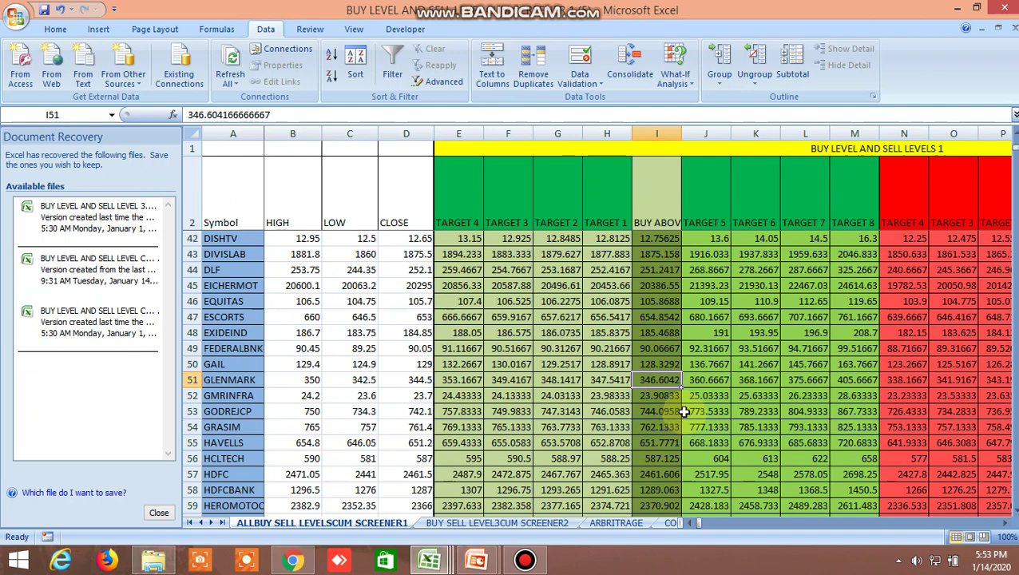
left_click(1005, 381)
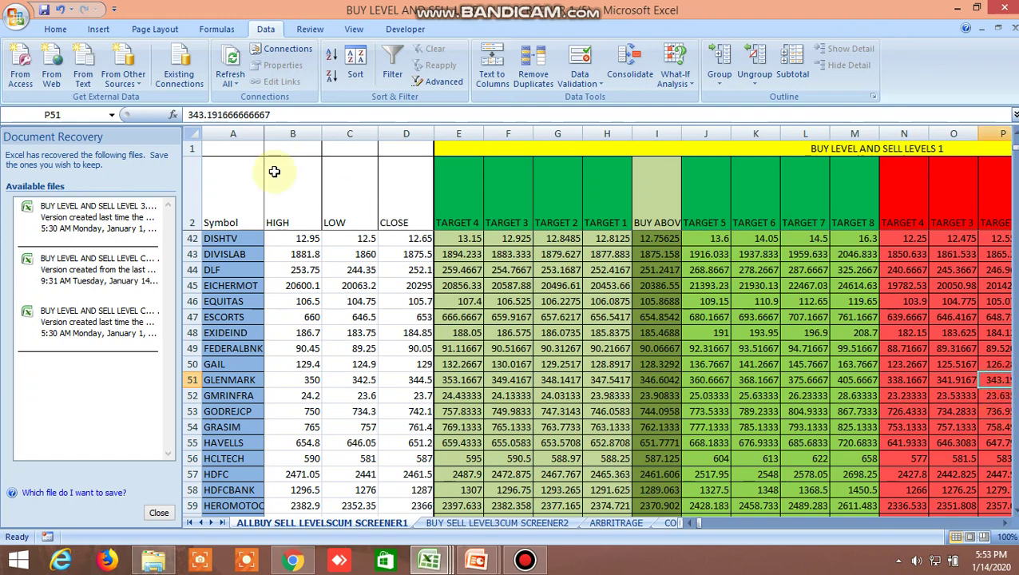
Step: Switch to the Kite chart in Chrome and load the NSE chart for GLENMARK
left_click(293, 561)
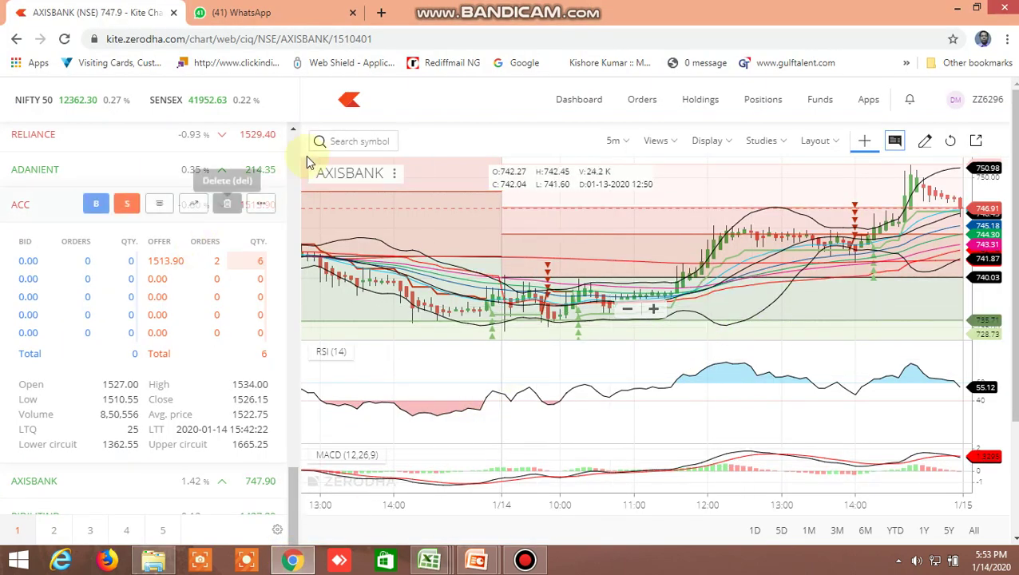
left_click(353, 140)
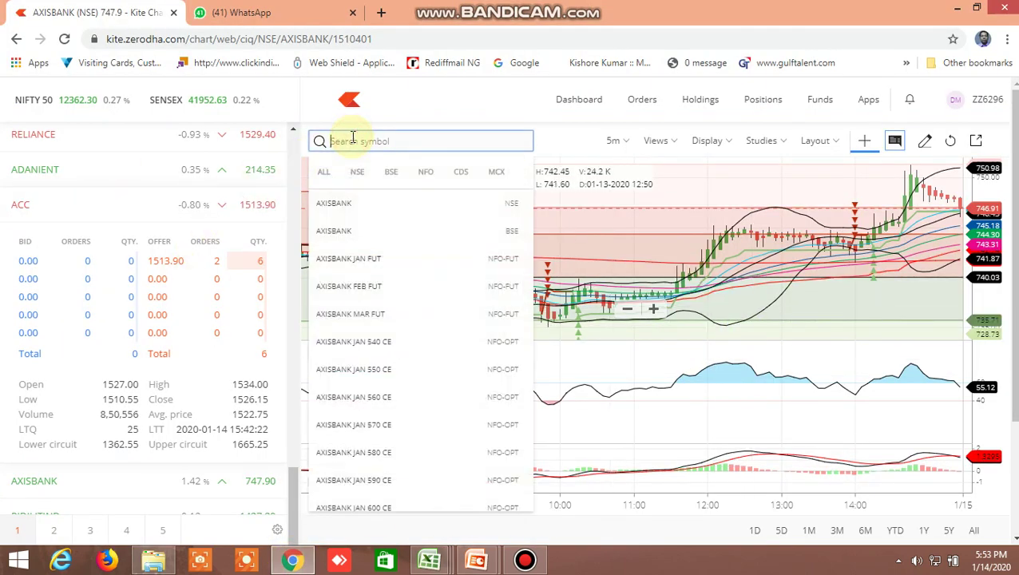
type("glen")
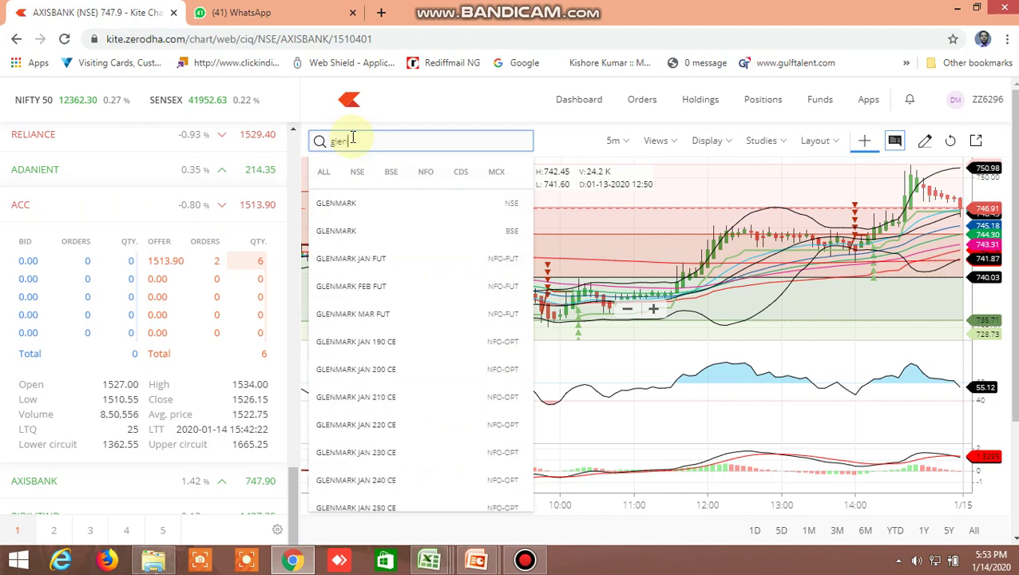
type("mark")
left_click(344, 204)
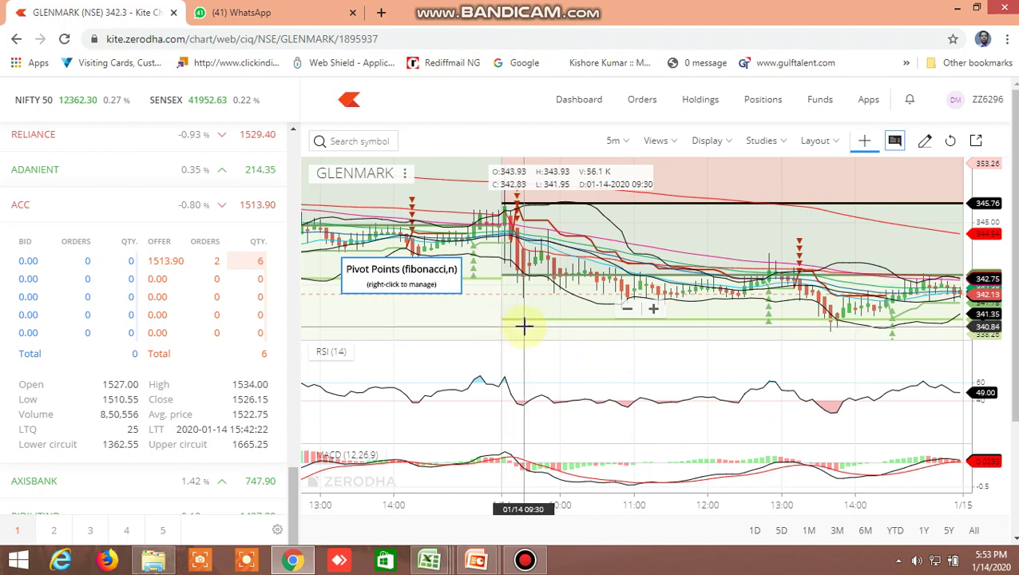
Step: Compare GLENMARK's buy and sell levels in the Excel screener workbook with its Kite price chart in Chrome
mouse_move(429, 560)
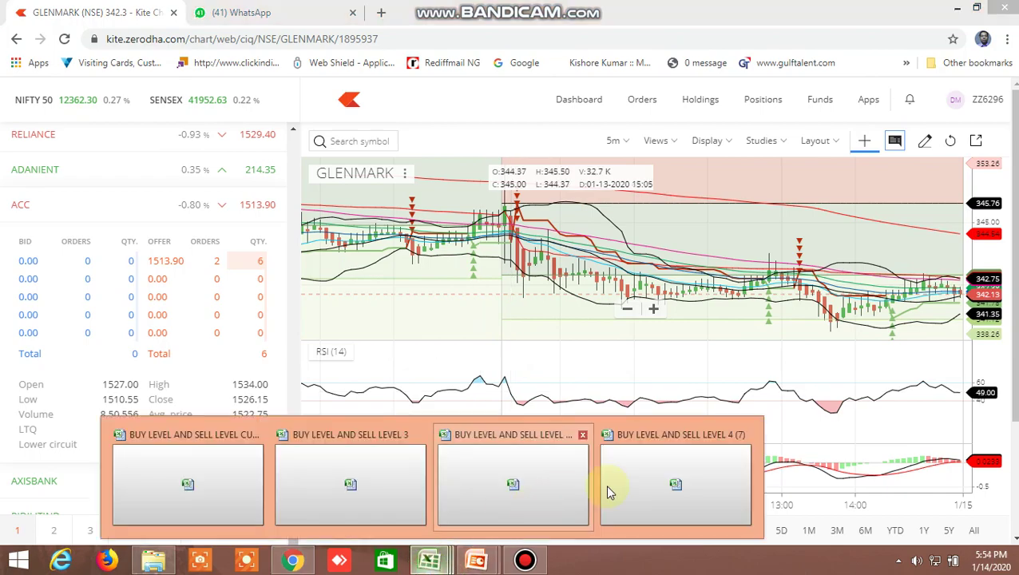
left_click(540, 497)
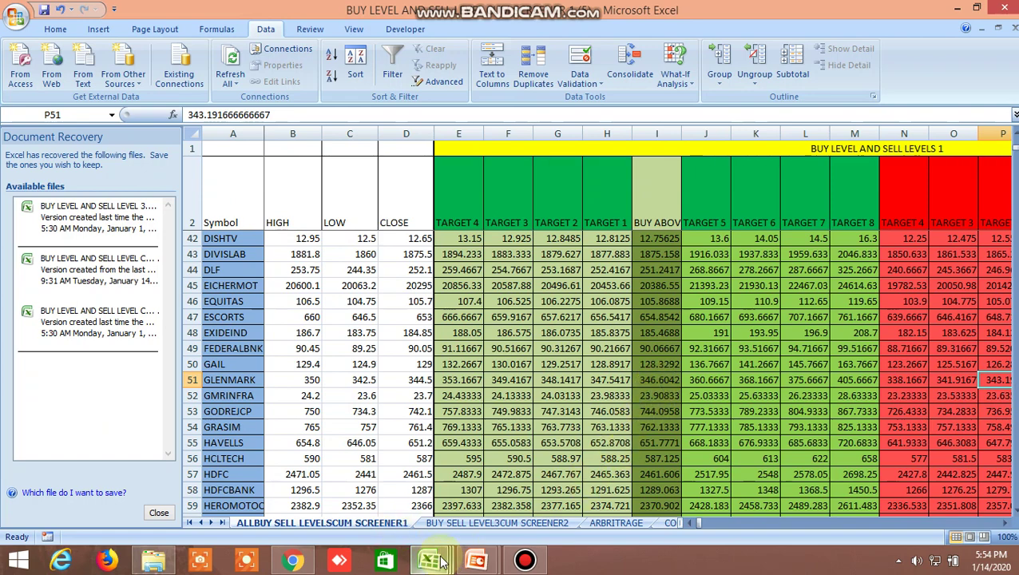
left_click(293, 560)
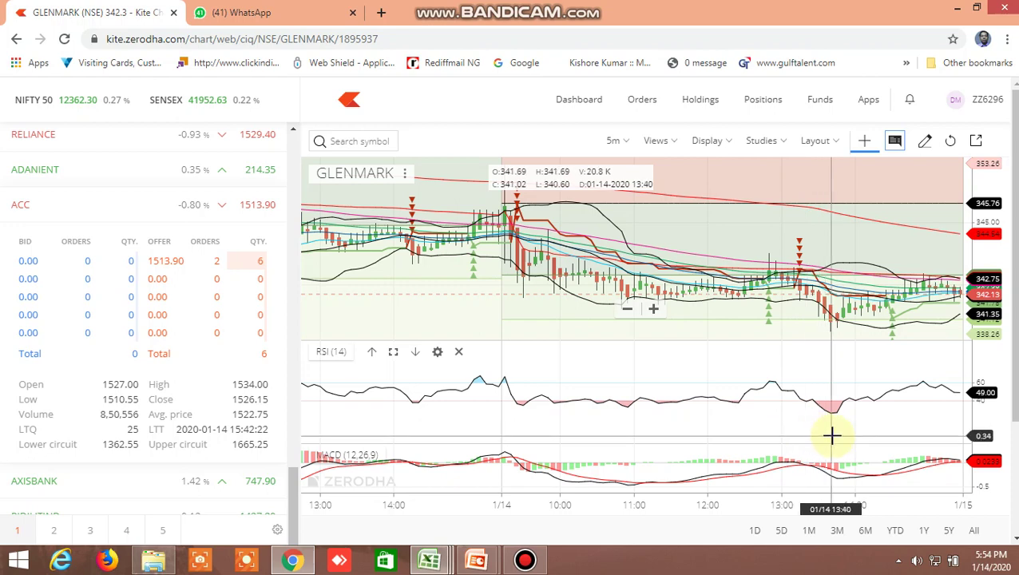
scroll(818, 435, "right", 1)
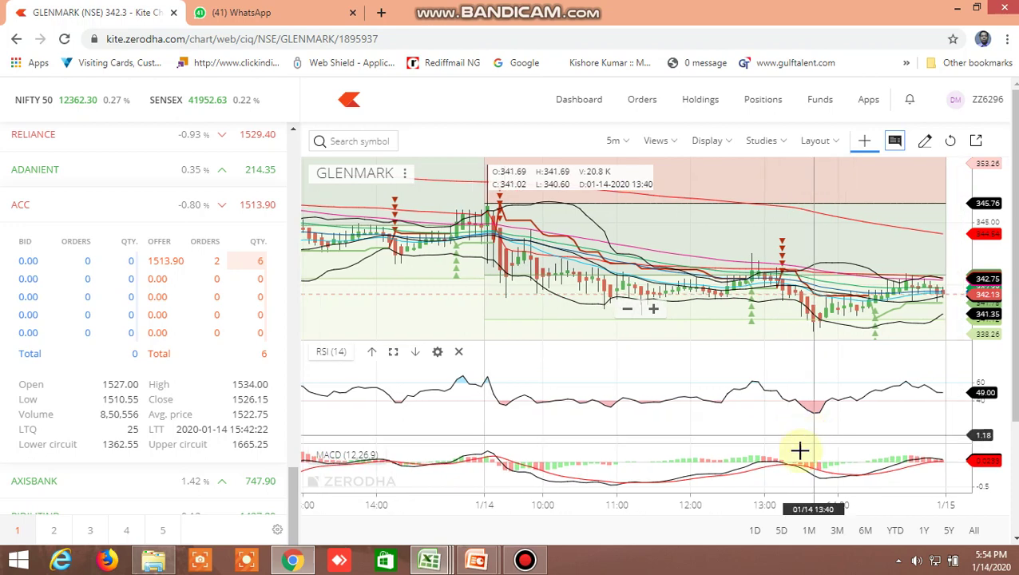
Step: In the Excel screener's BUY SELL LEVEL3CUM SCREENER2 sheet, check the first stocks flagged TRUE in column FT, in rows 7 and 11
mouse_move(453, 557)
left_click(528, 483)
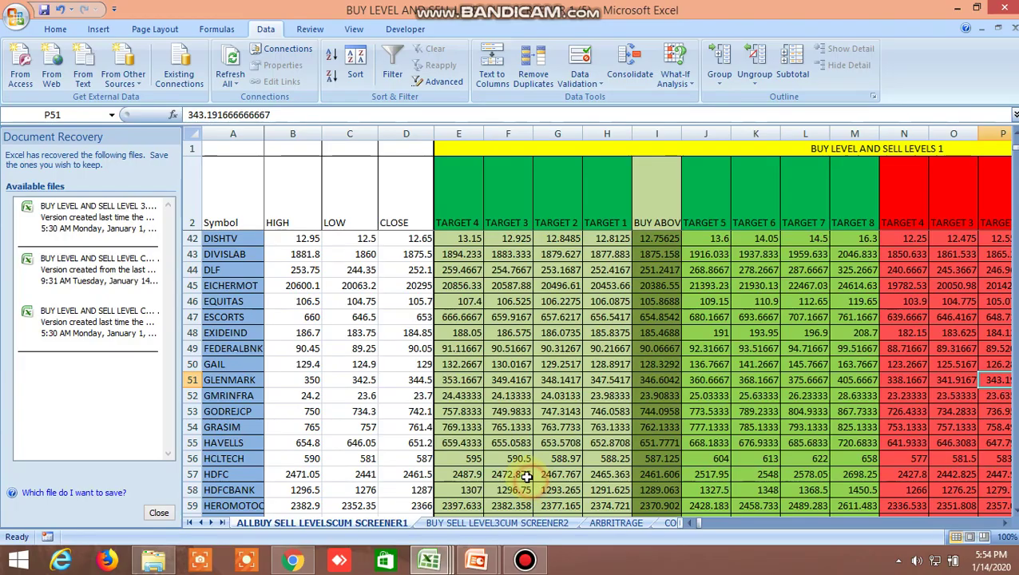
left_click(523, 524)
left_click_drag(705, 519, 847, 523)
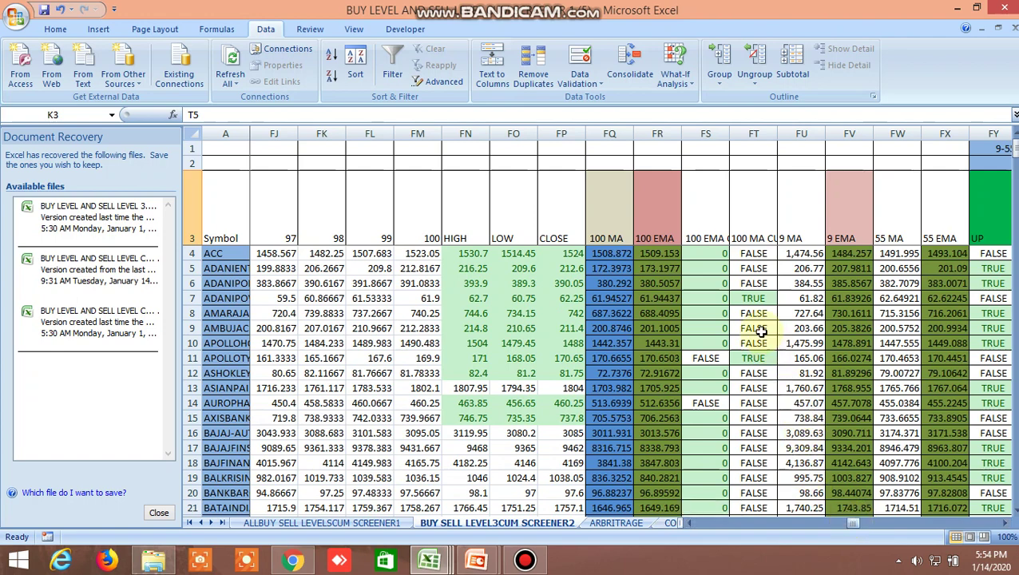
left_click(753, 300)
scroll(755, 359, "down", 2)
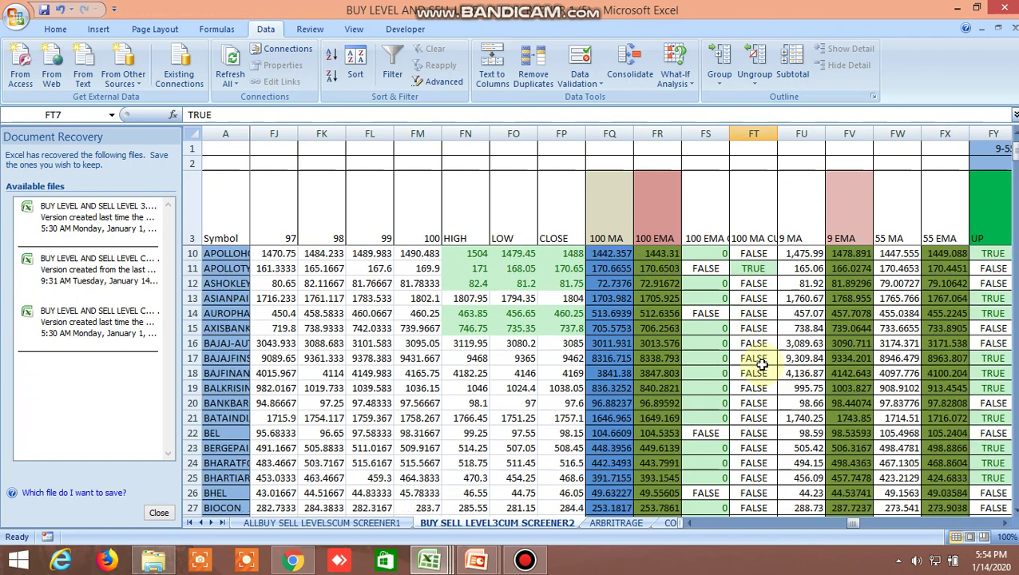
left_click(756, 269)
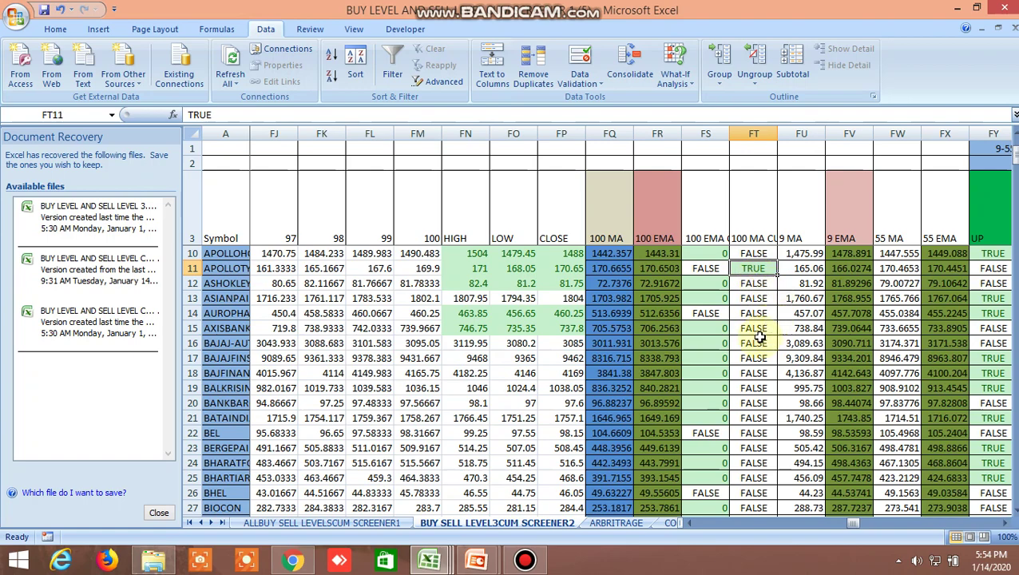
Step: Check the TRUE flags of EXIDEIND, GAIL and GLENMARK in column FT, along with GLENMARK's low price
scroll(760, 338, "down", 9)
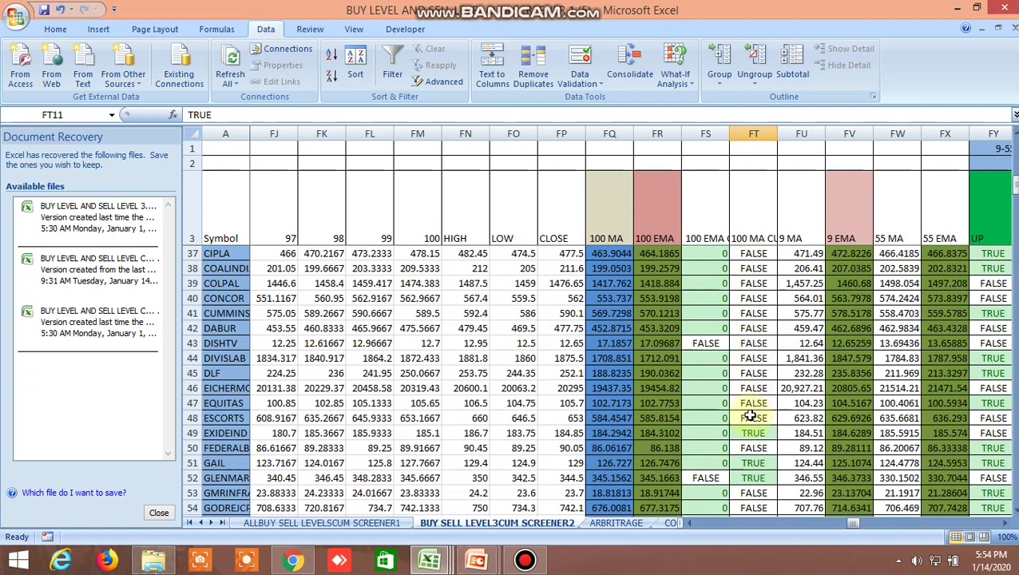
left_click(757, 433)
scroll(757, 431, "down", 2)
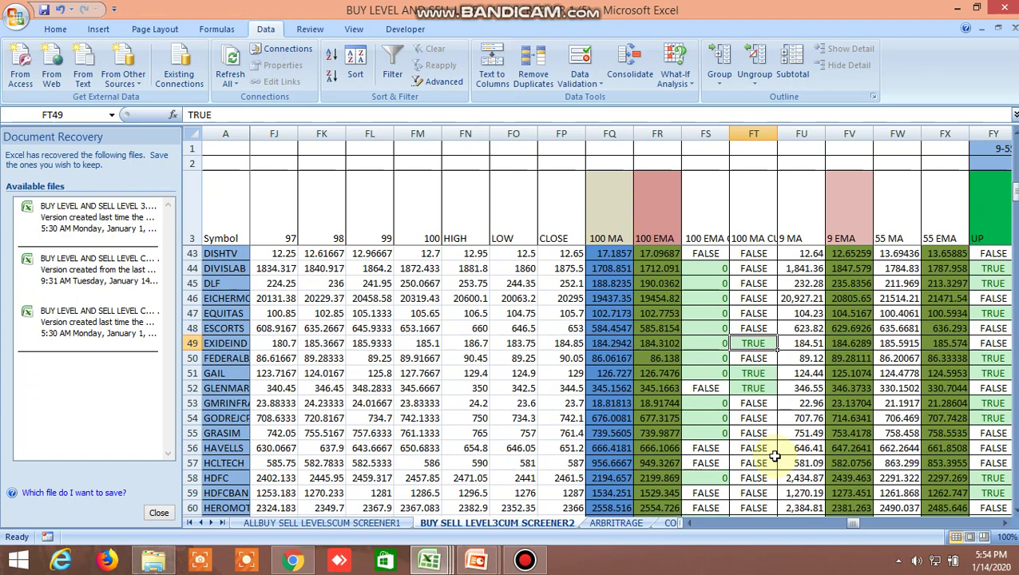
left_click(757, 373)
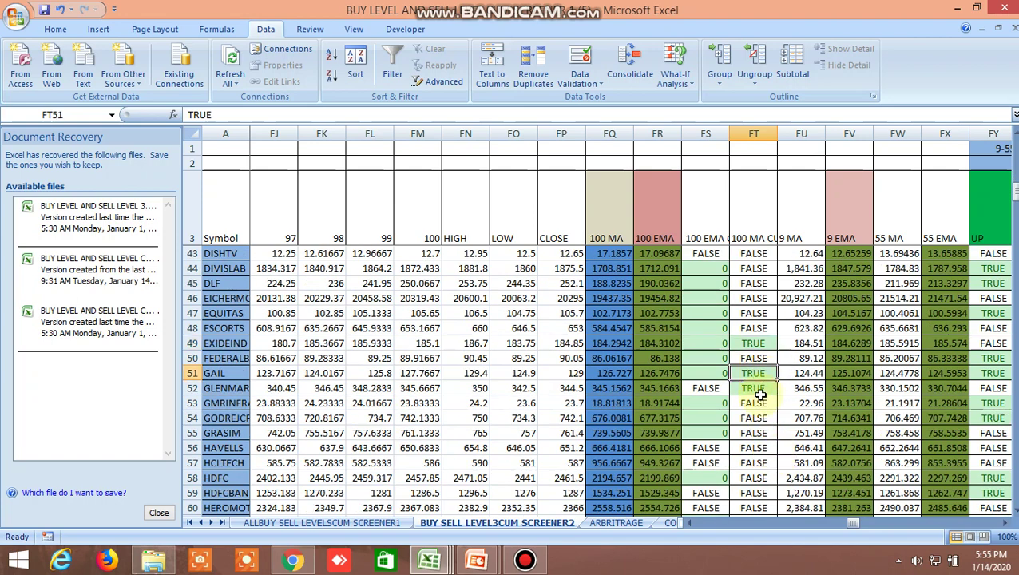
left_click(761, 390)
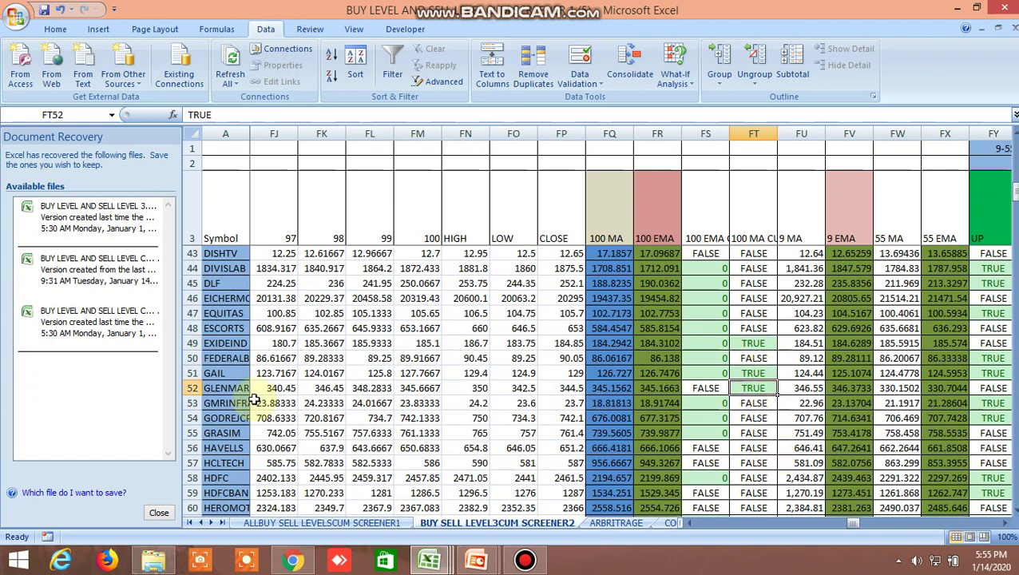
left_click(525, 389)
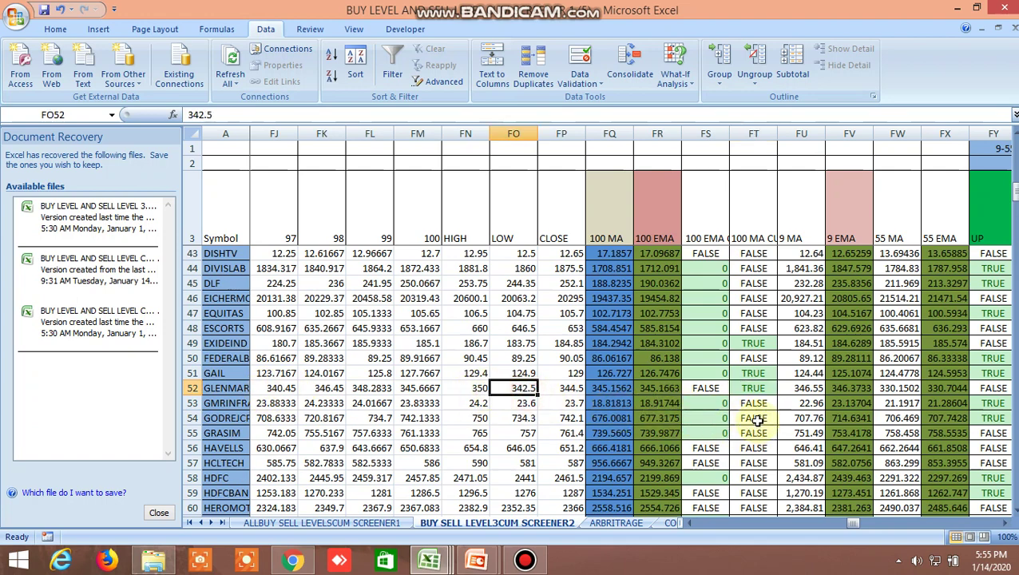
Step: Find HINDUNILVR's TRUE flag in column FT and load its NSE chart in Kite in Chrome
scroll(752, 420, "down", 3)
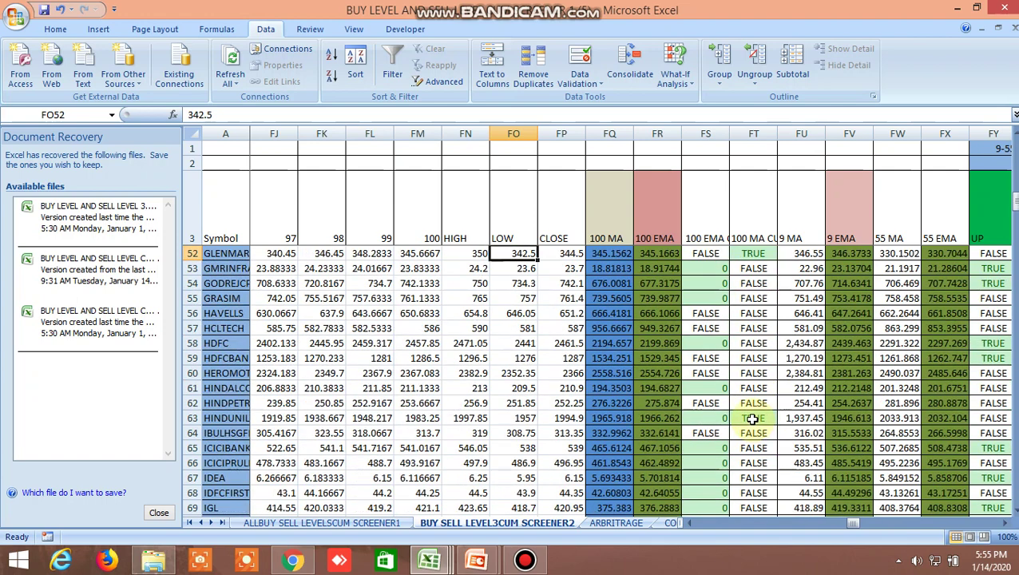
left_click(752, 419)
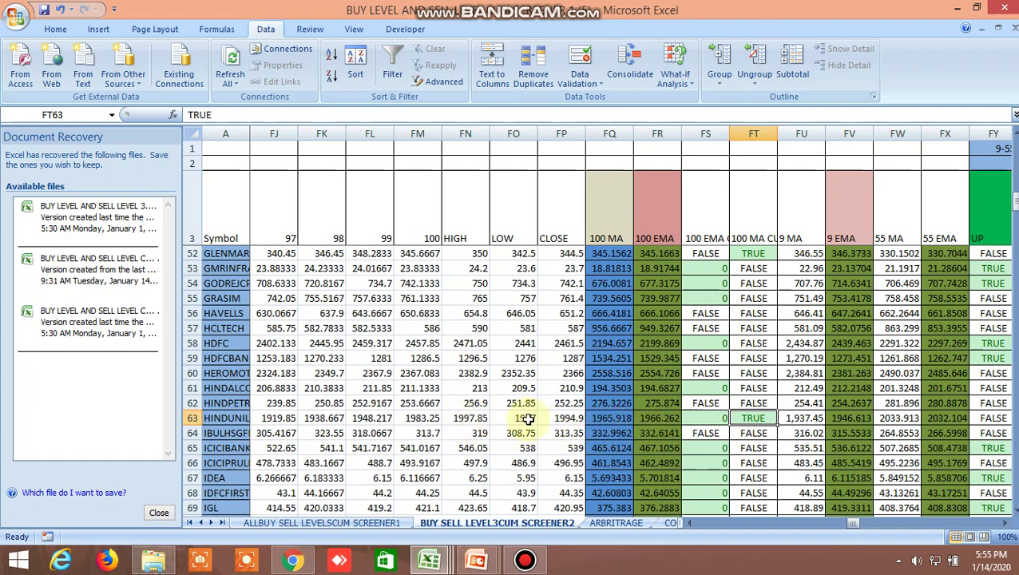
left_click(293, 561)
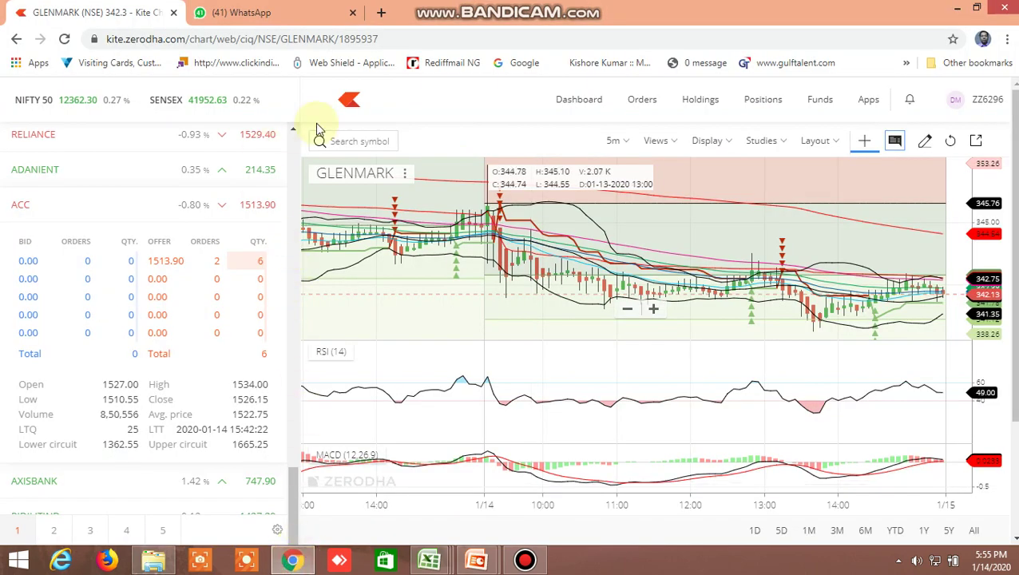
left_click(350, 142)
type("hi")
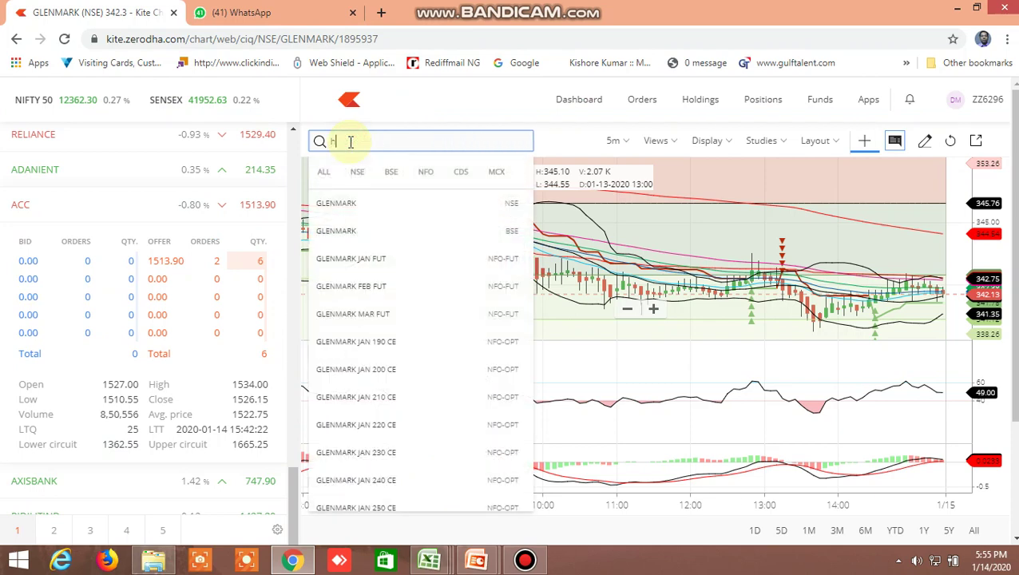
type("ndunilvr")
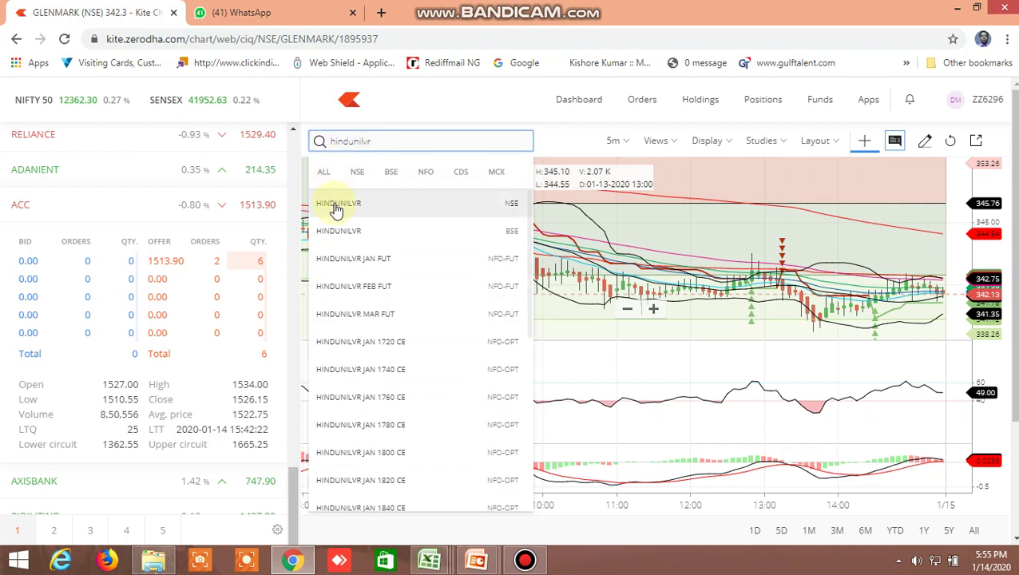
left_click(351, 204)
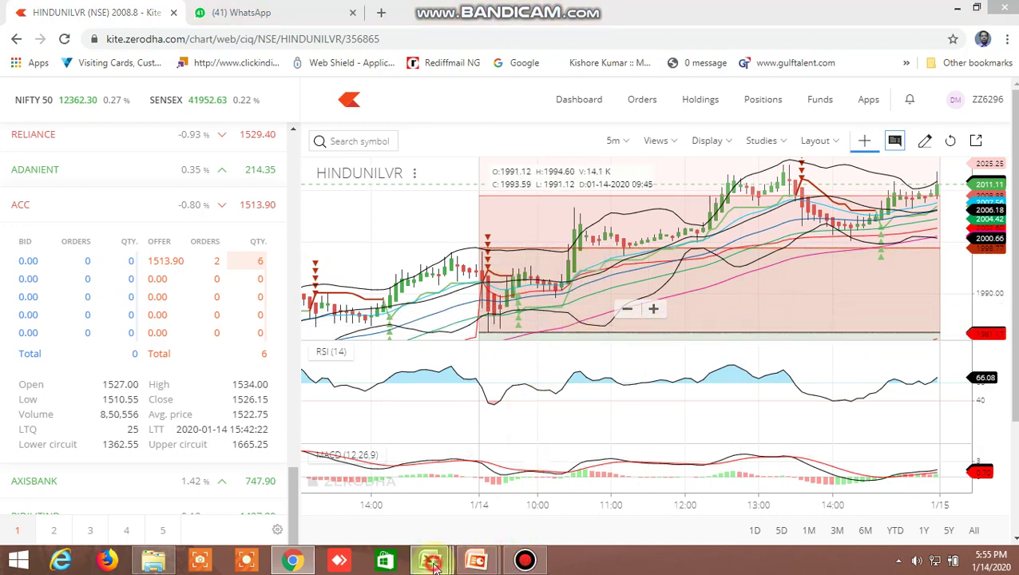
Step: Check HINDUNILVR's high and low prices in the Excel screener and compare them with its Kite chart in Chrome
mouse_move(432, 564)
left_click(521, 491)
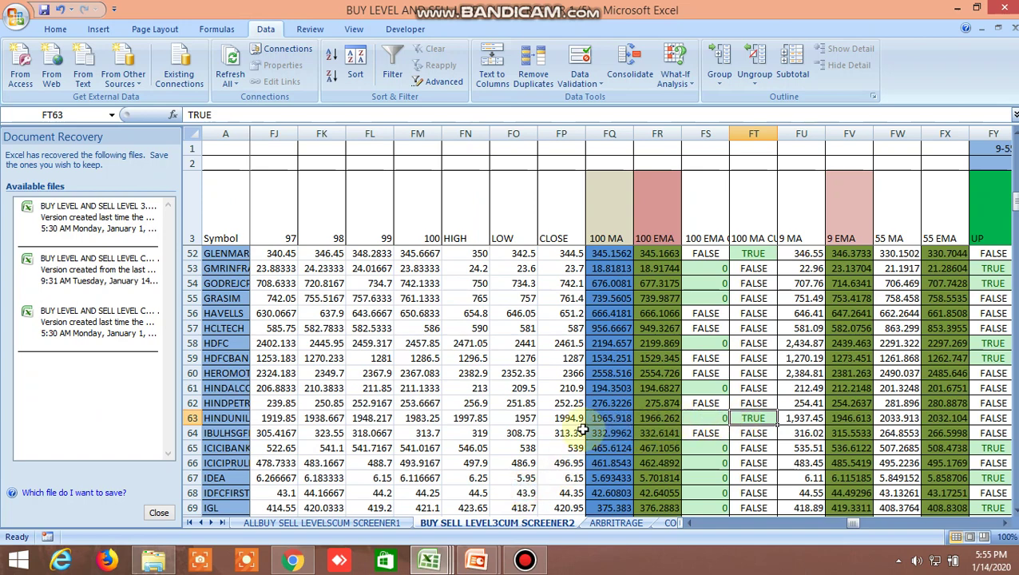
left_click(467, 417)
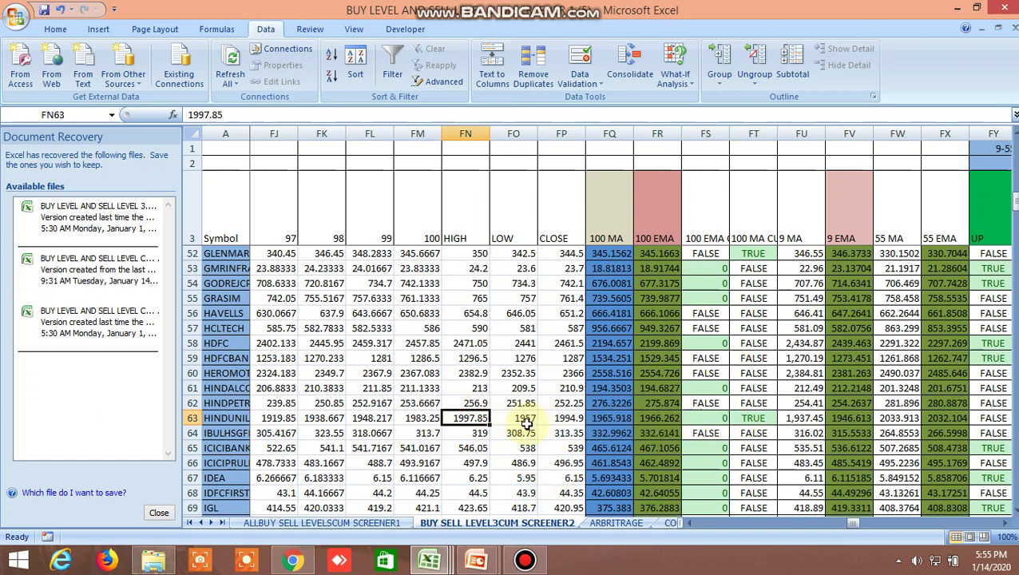
left_click(523, 418)
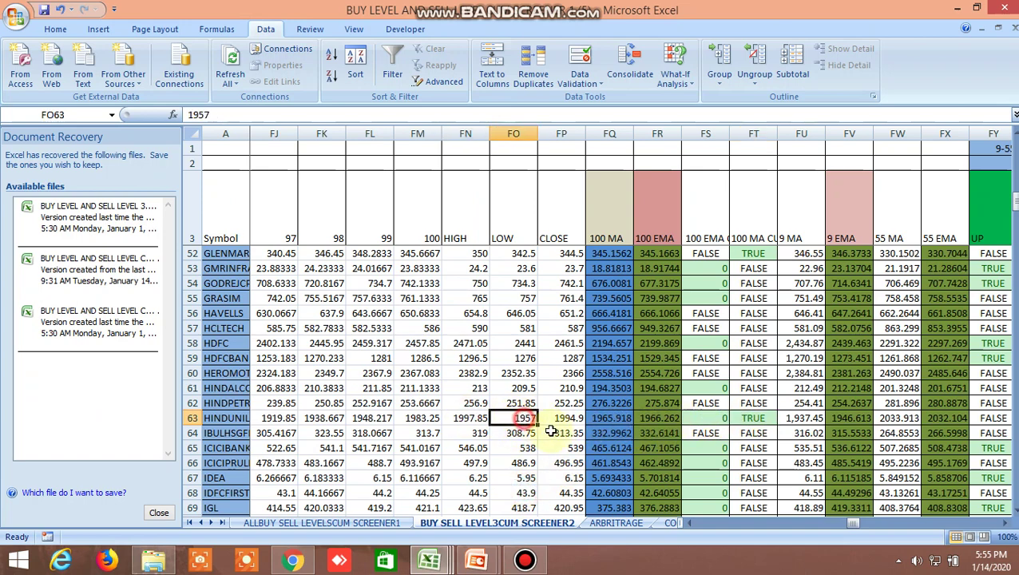
left_click(303, 563)
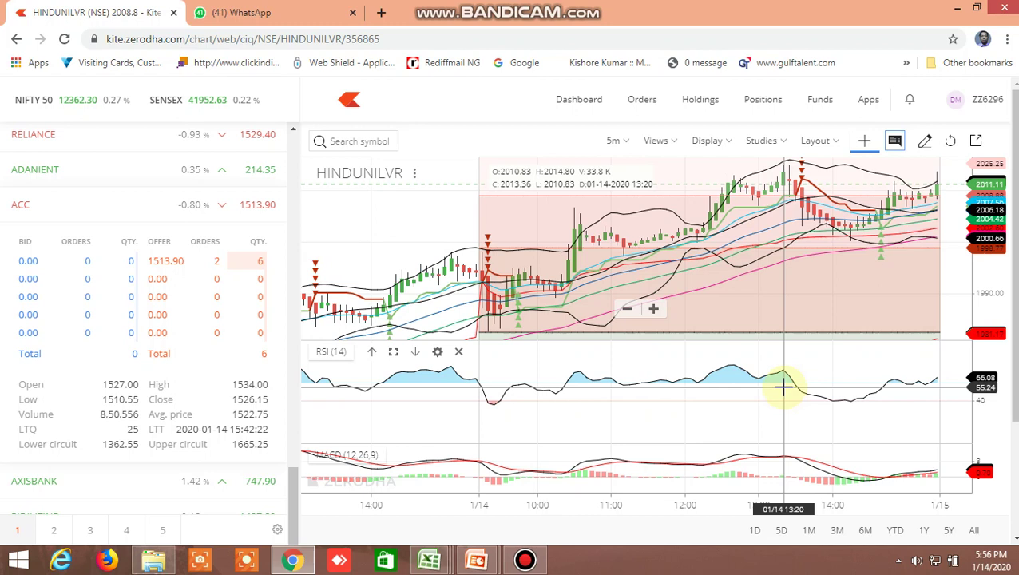
Step: Return to the Excel screener and check INFRATEL's TRUE flag in column FT and its high price
mouse_move(428, 559)
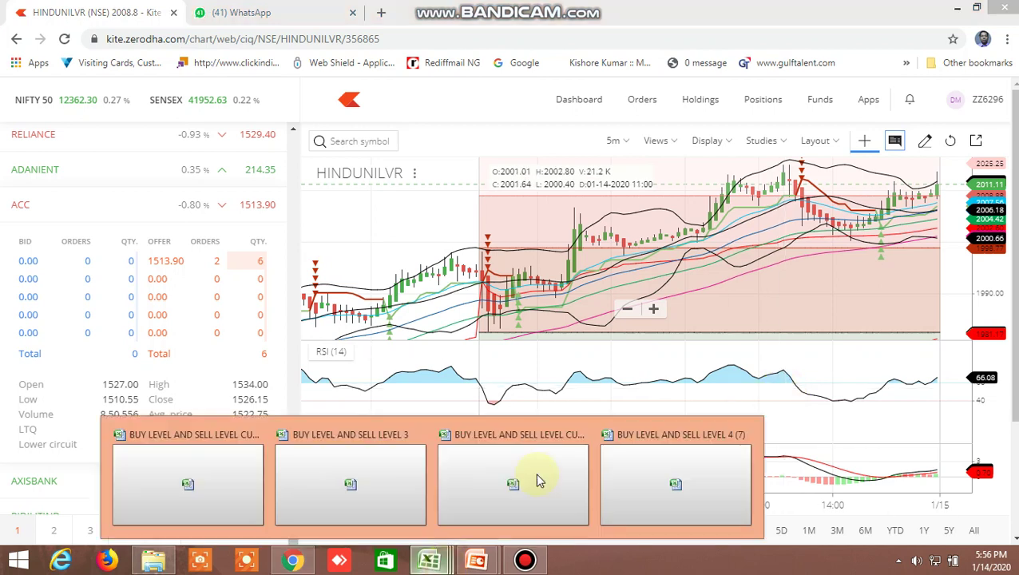
left_click(531, 471)
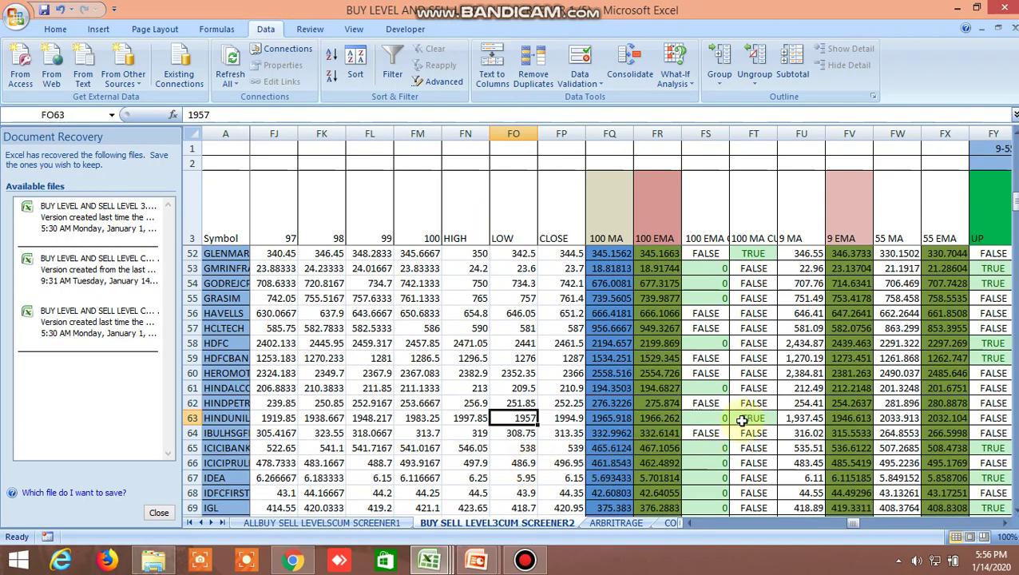
scroll(750, 411, "down", 4)
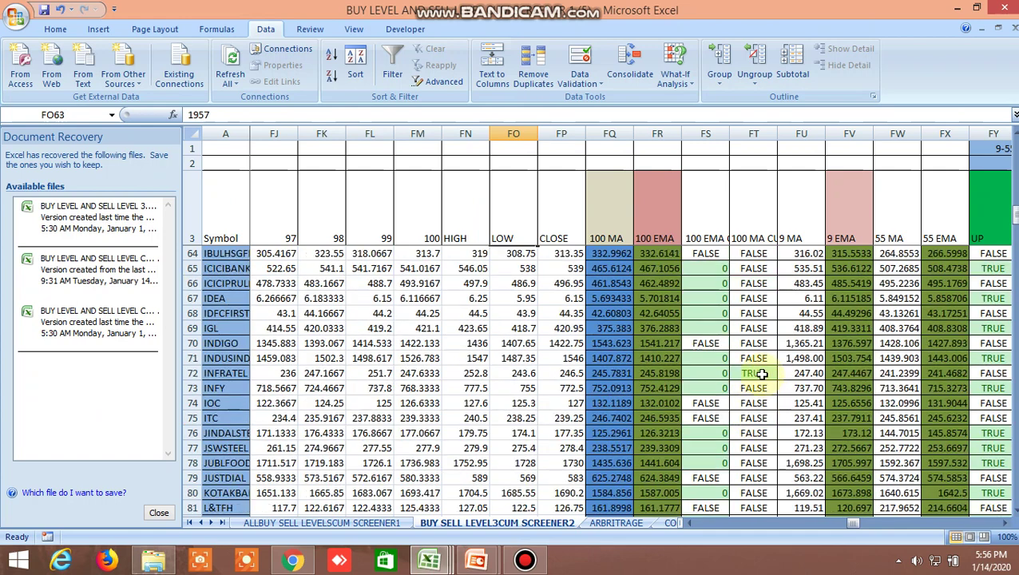
left_click(763, 375)
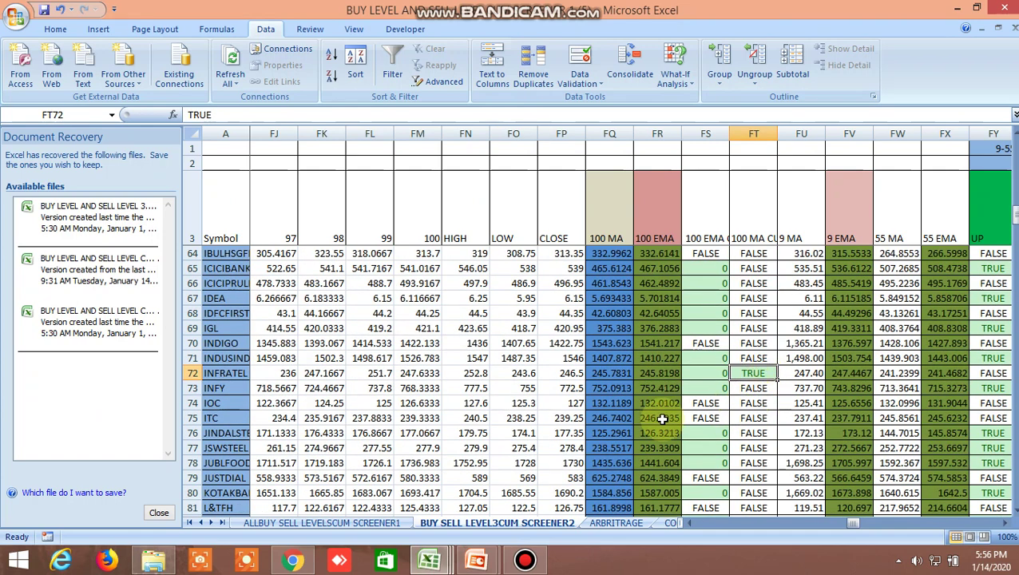
left_click(475, 373)
Step: Switch to Kite in Chrome, set the HINDUNILVR chart to the 1 D interval and clear all its current studies
left_click(310, 562)
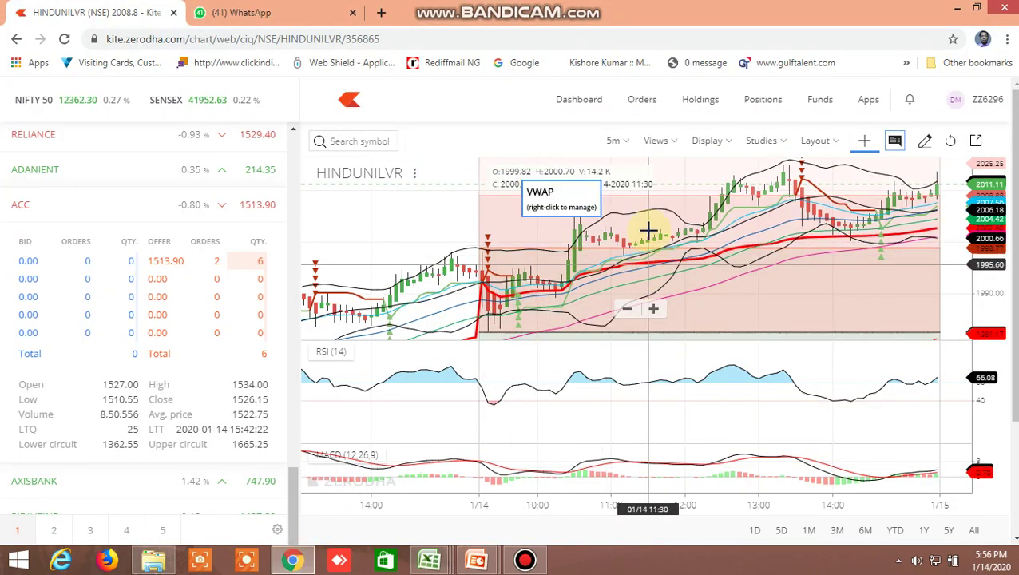
left_click(627, 149)
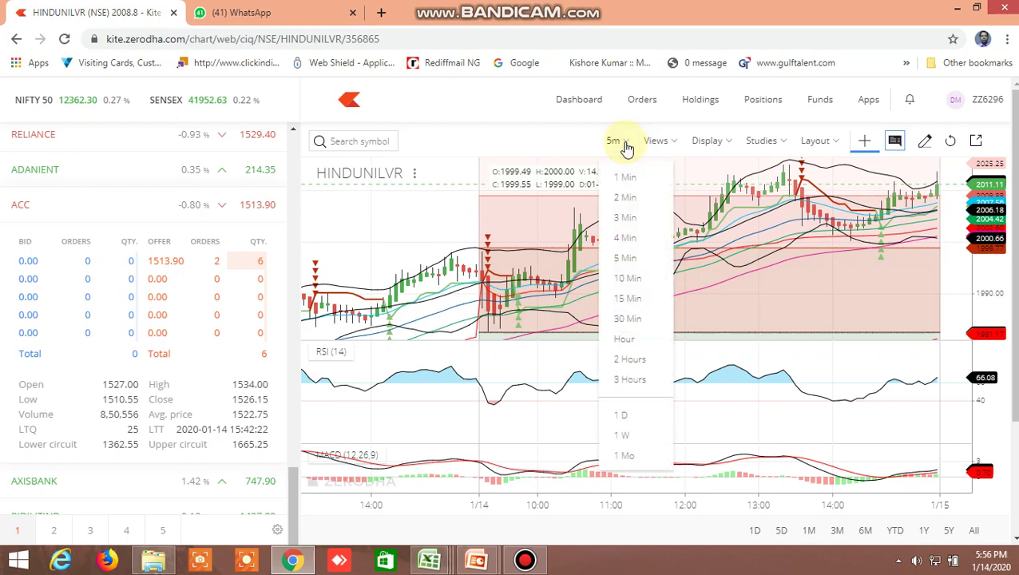
left_click(623, 417)
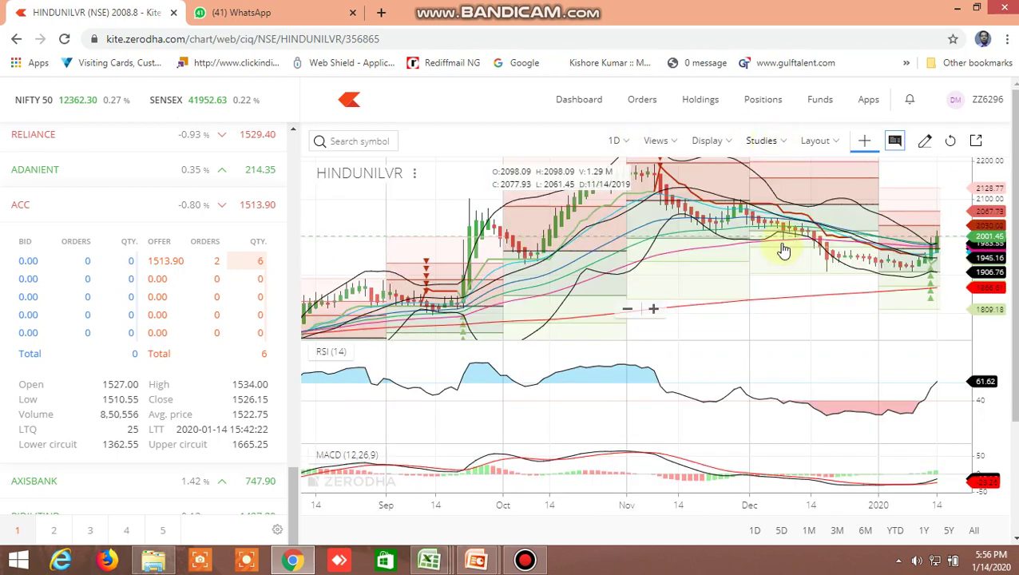
left_click(774, 147)
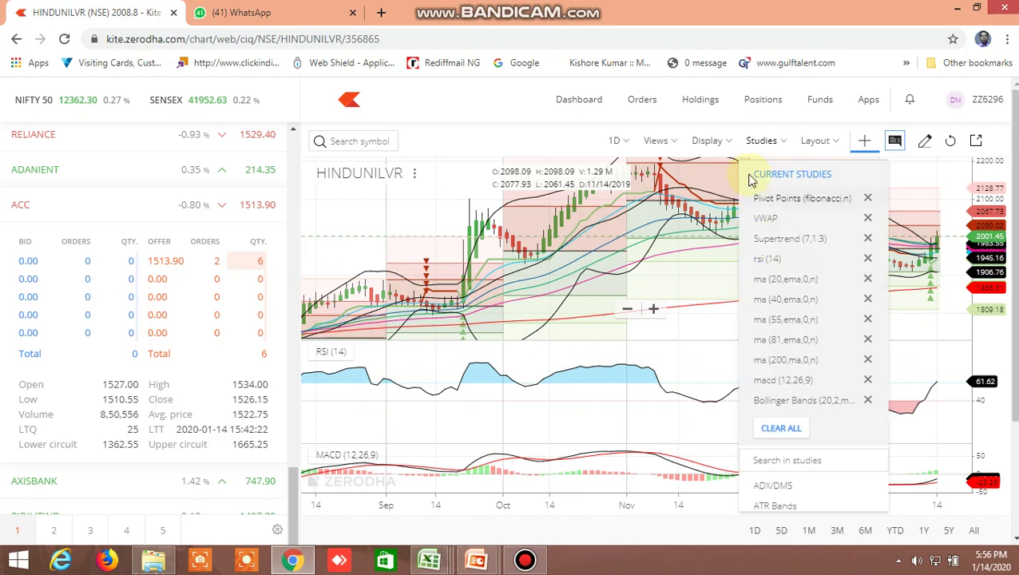
left_click(780, 429)
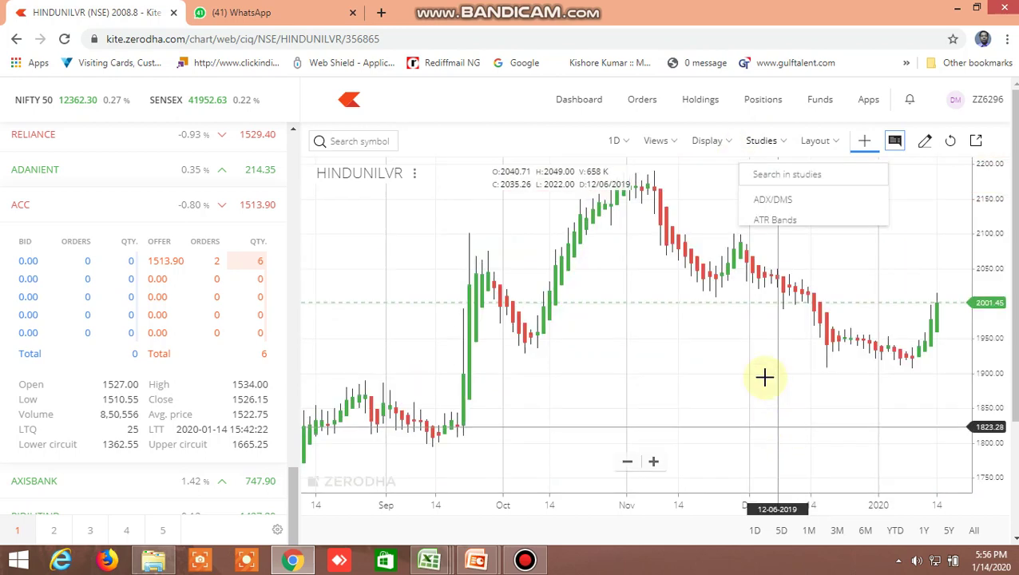
Step: Add a Moving Average study with a period of 100 to the HINDUNILVR daily chart
left_click(759, 145)
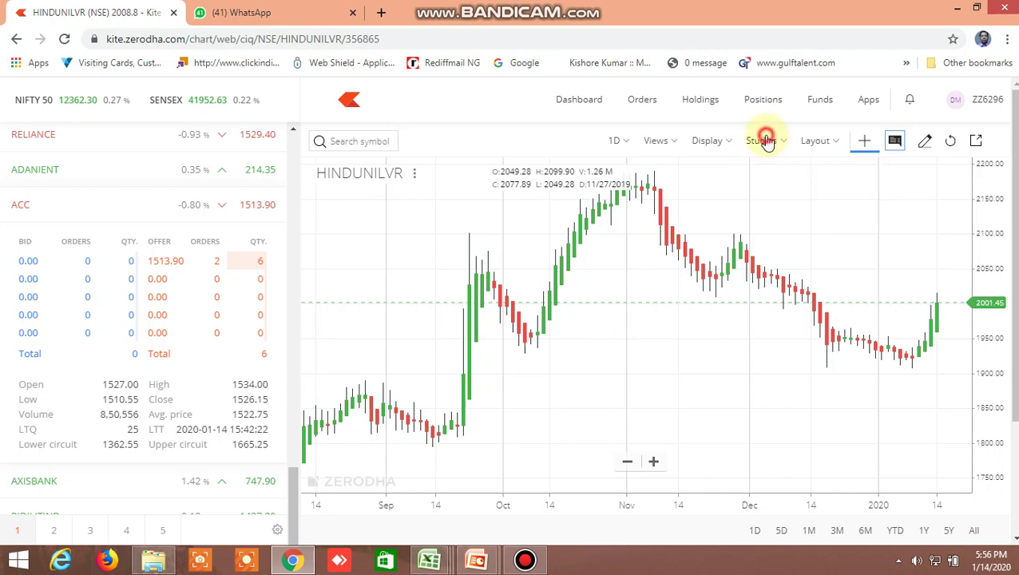
left_click(750, 140)
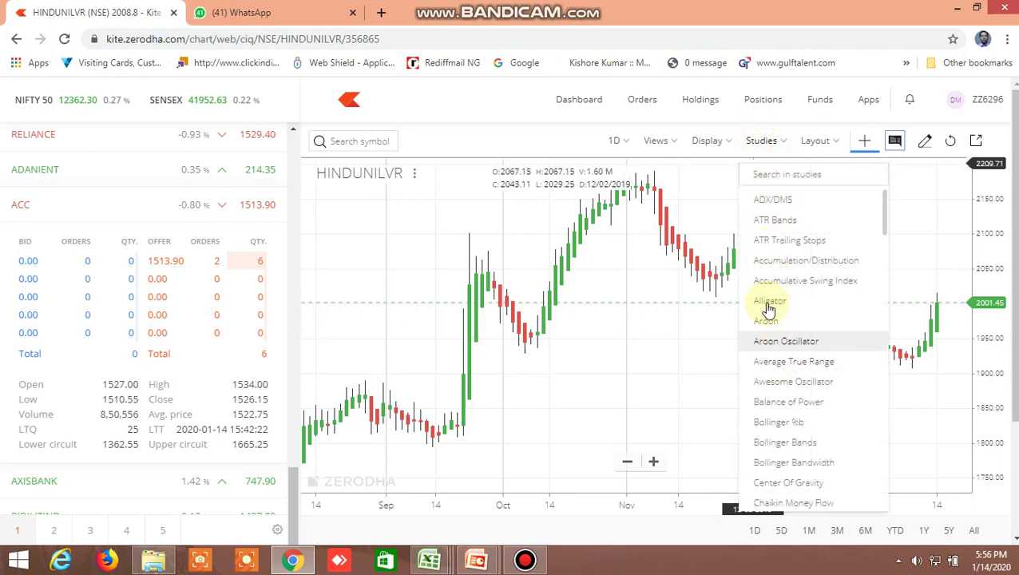
left_click(768, 174)
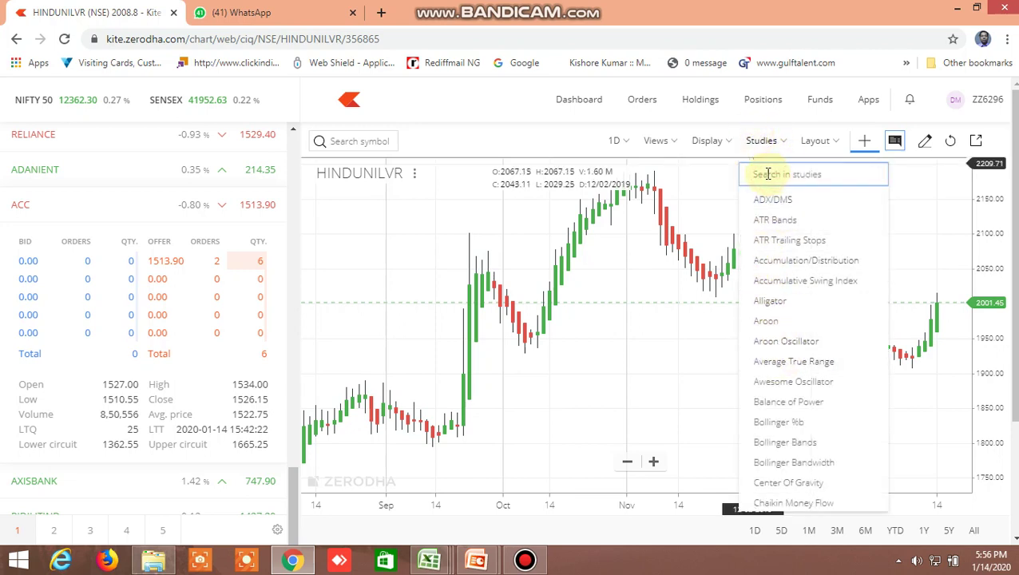
type("moving")
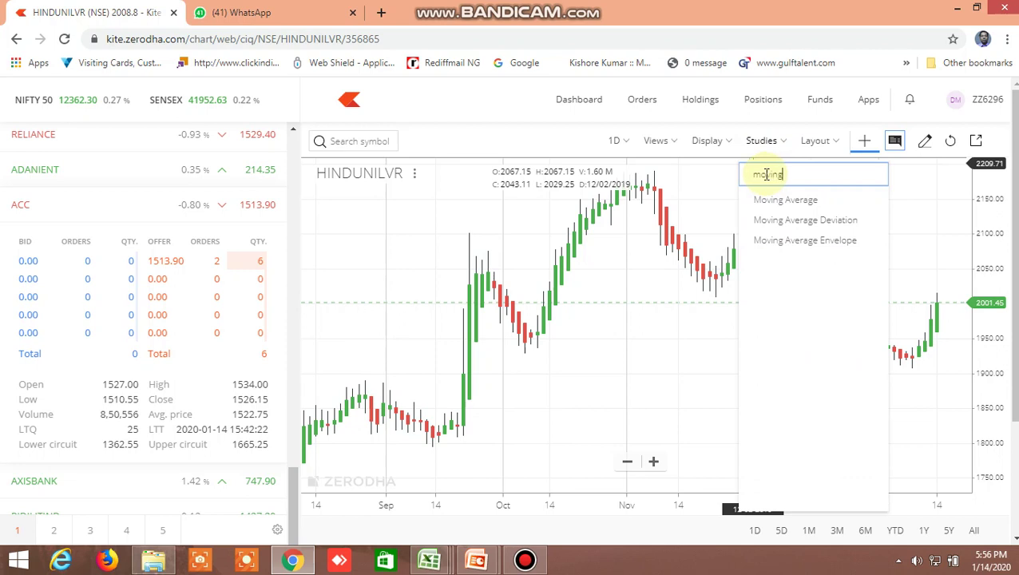
type(" a")
left_click(784, 199)
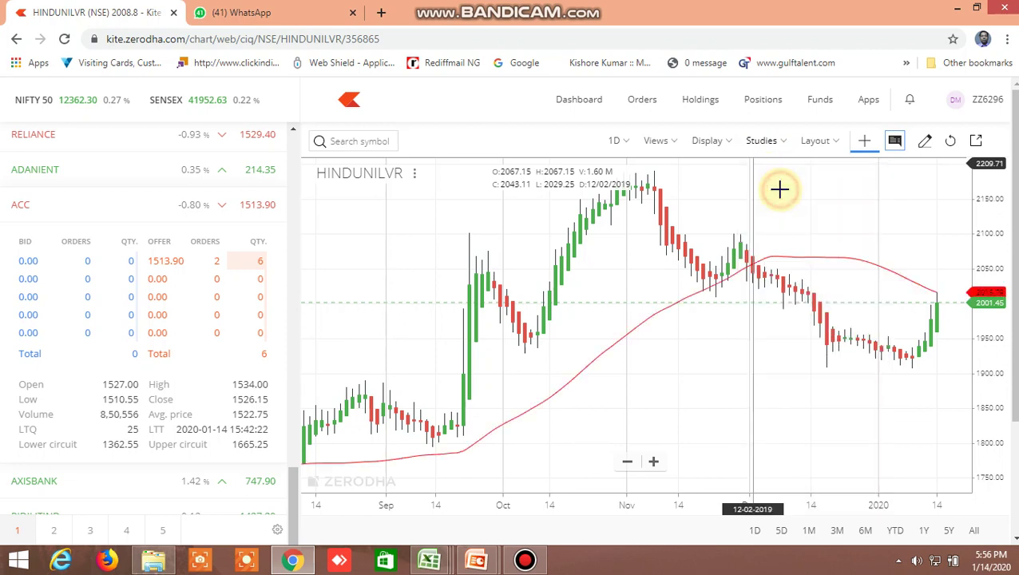
left_click(711, 243)
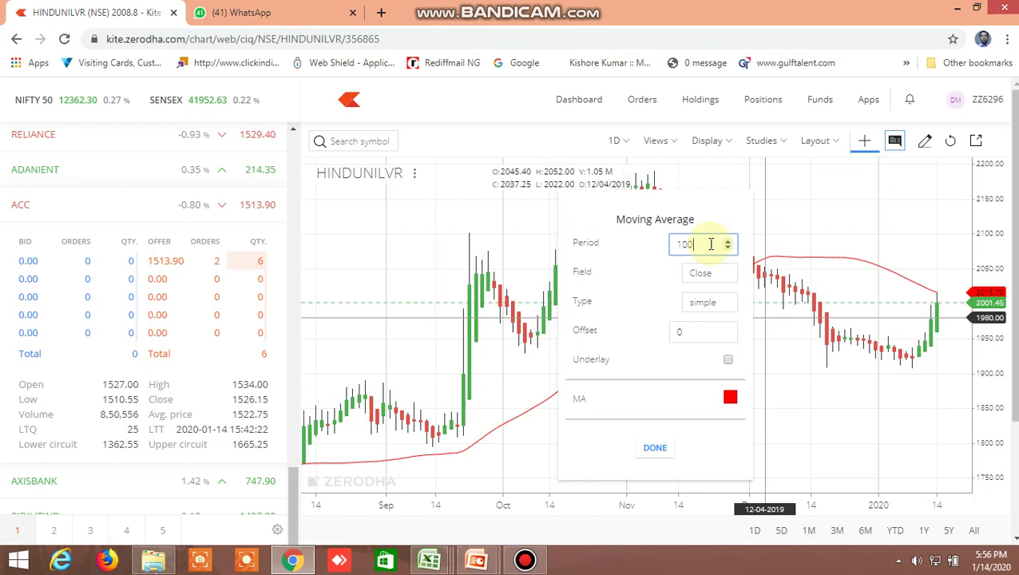
type("100")
left_click(655, 448)
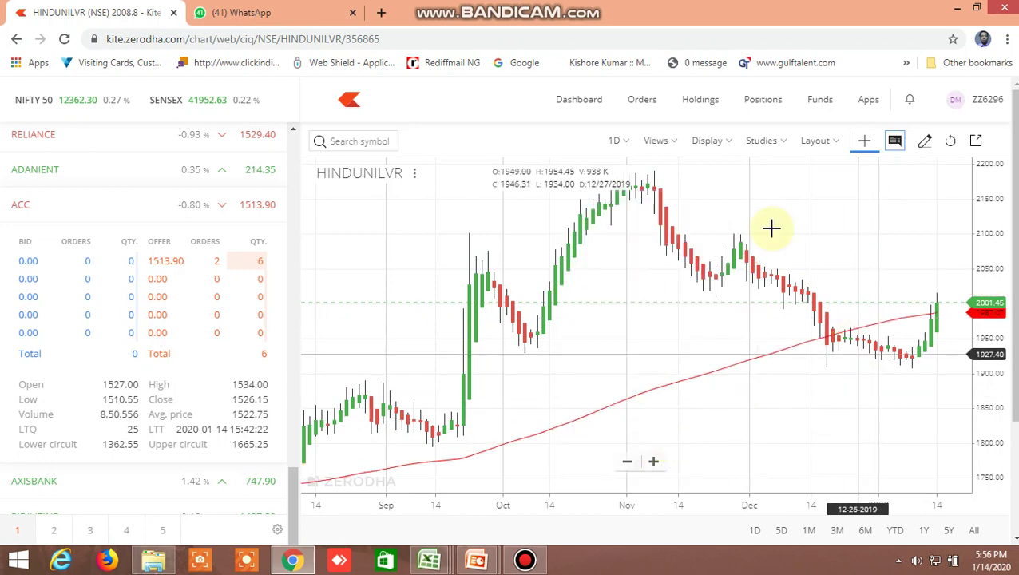
Step: Change the HINDUNILVR chart style to Candle and examine the latest candles against the 100-period moving average
left_click(719, 144)
left_click(720, 197)
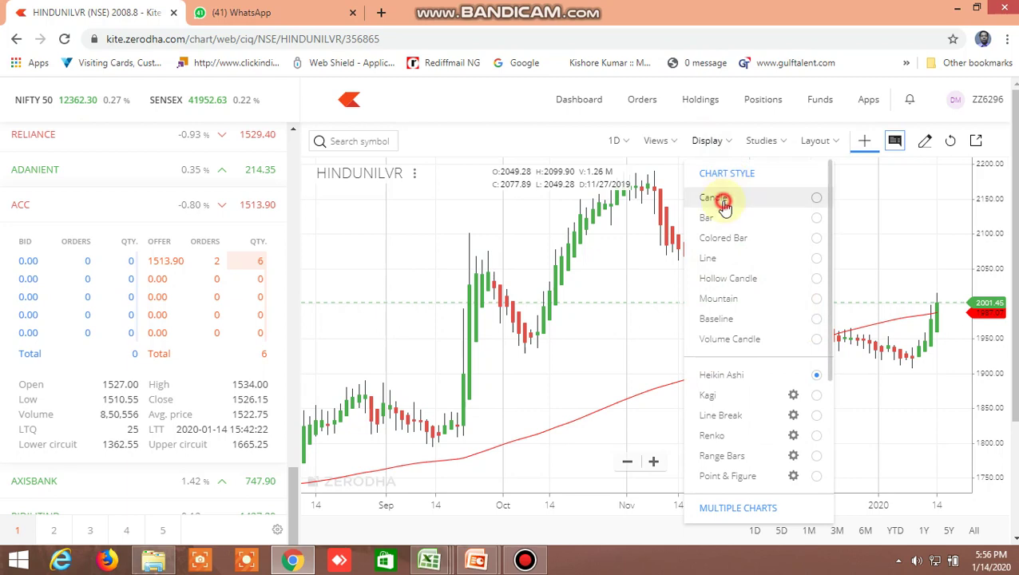
scroll(885, 399, "up", 3)
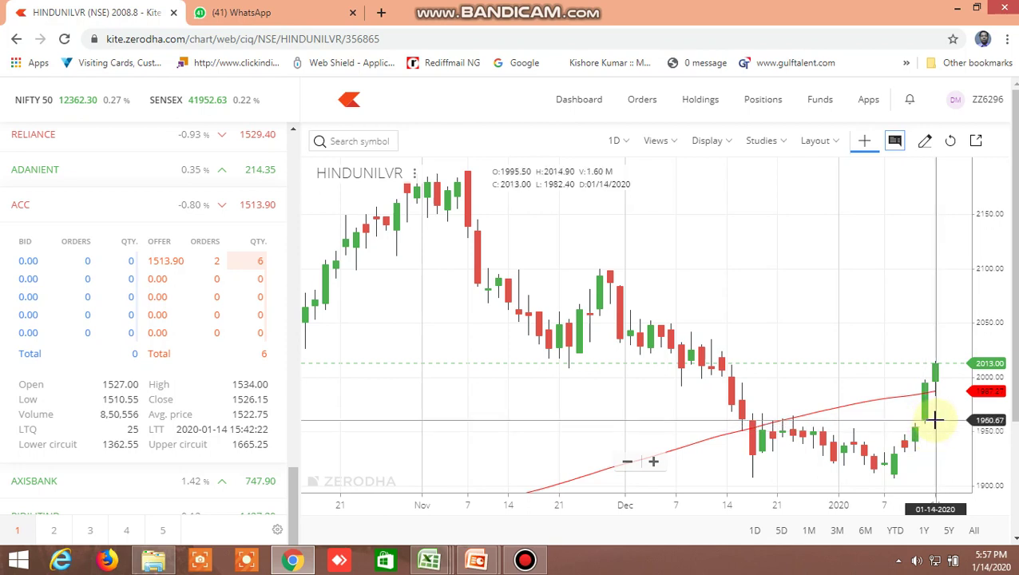
Step: Check INFRATEL's high price in the Excel screener, then search for the symbol "inf" in Kite in Chrome
mouse_move(429, 560)
left_click(531, 504)
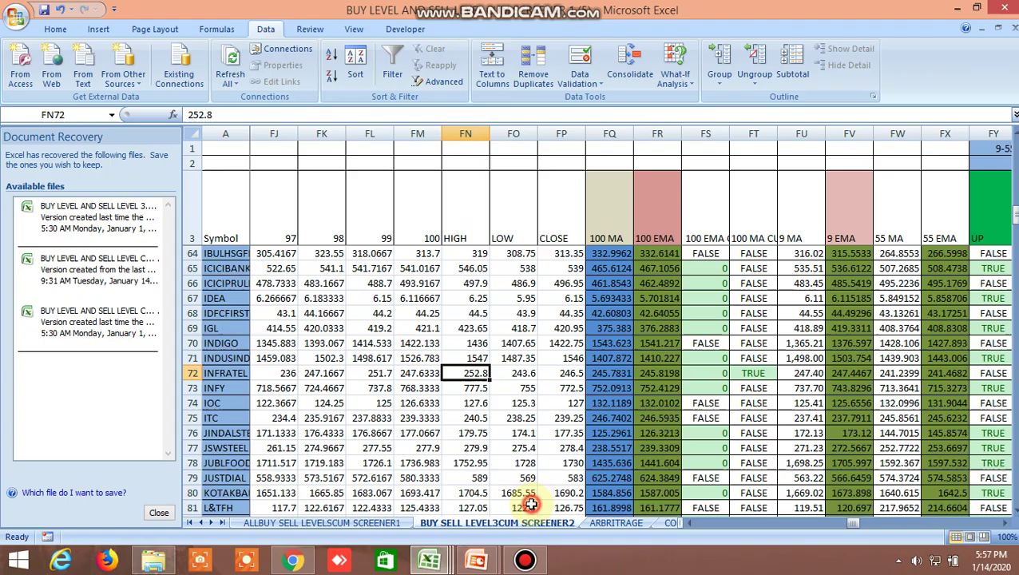
left_click(293, 560)
left_click(356, 140)
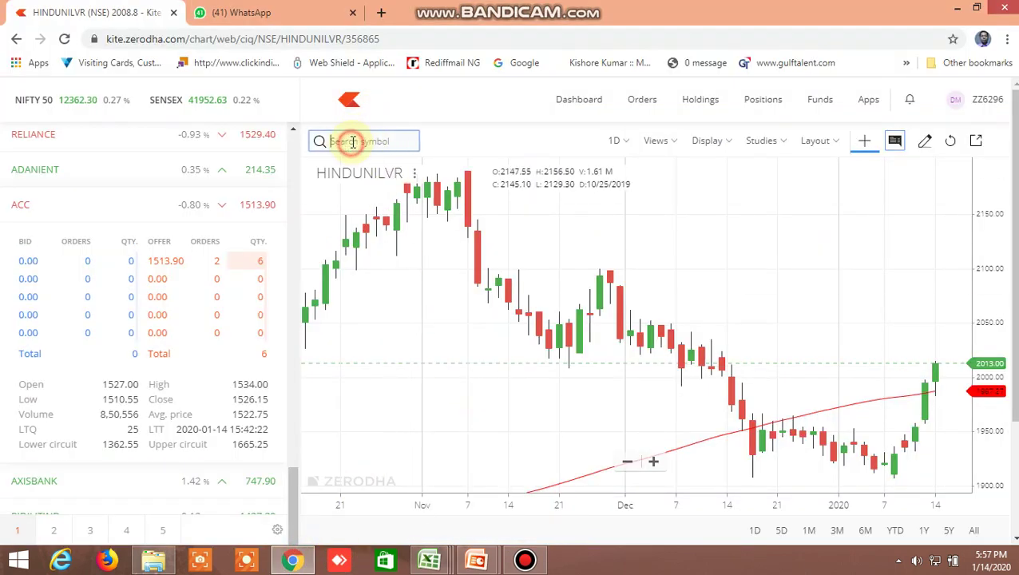
type("inf")
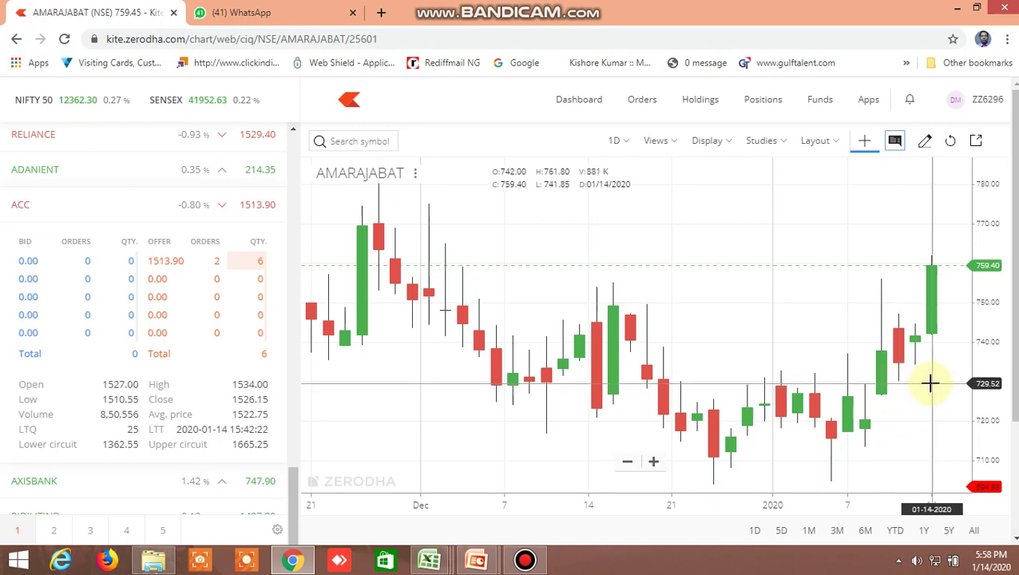
Step: Return to the INSIDE THE BAR WITH NR7 sheet in Excel and check the Bullish Engulfing flags in rows 10 and 16
mouse_move(431, 559)
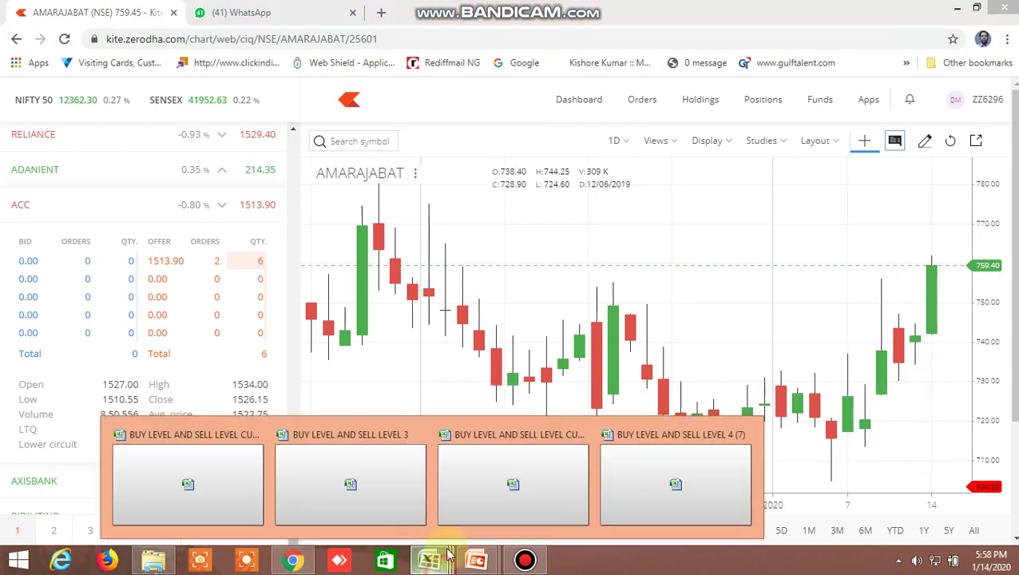
left_click(527, 483)
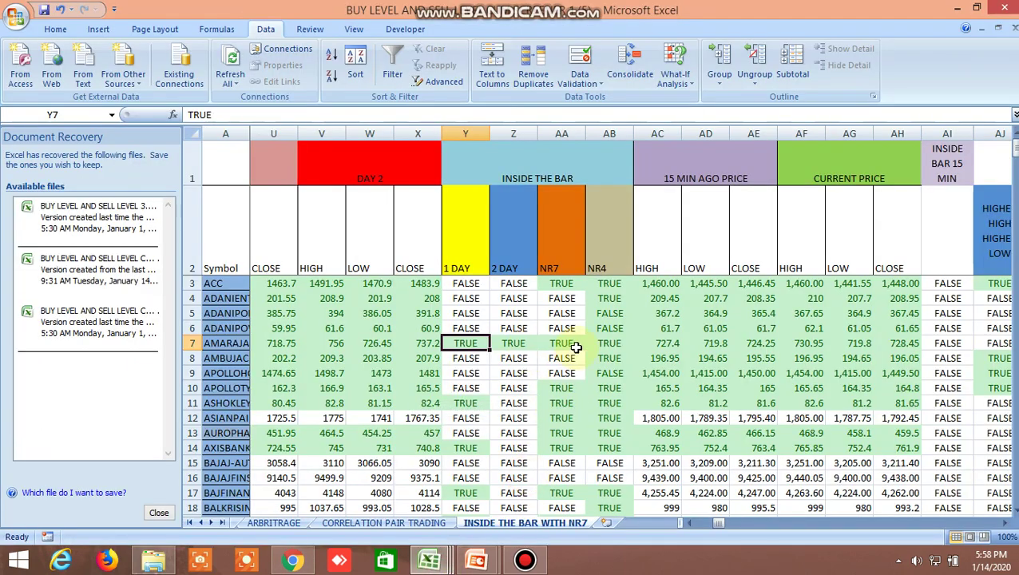
left_click_drag(719, 523, 729, 523)
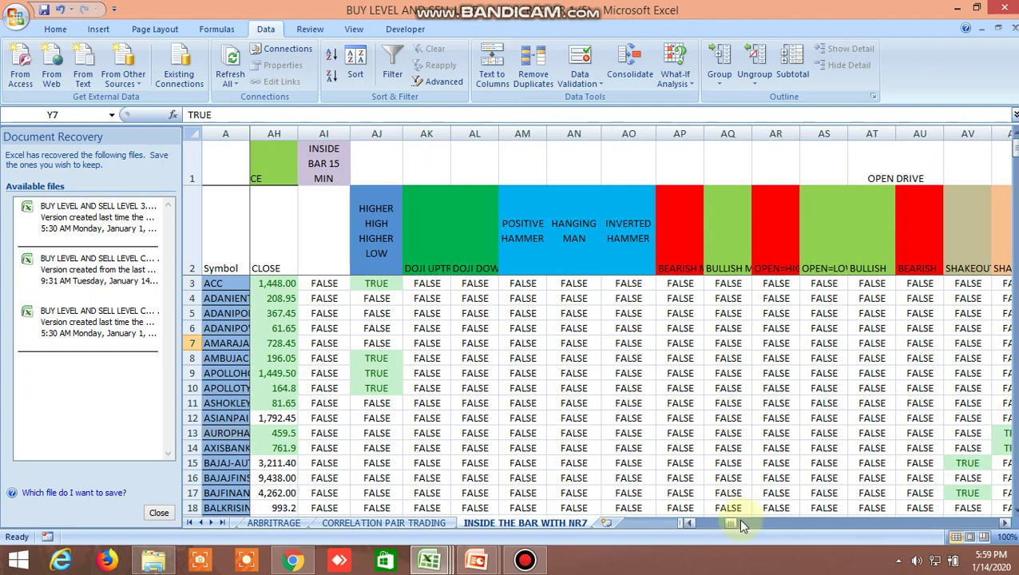
left_click_drag(734, 519, 748, 523)
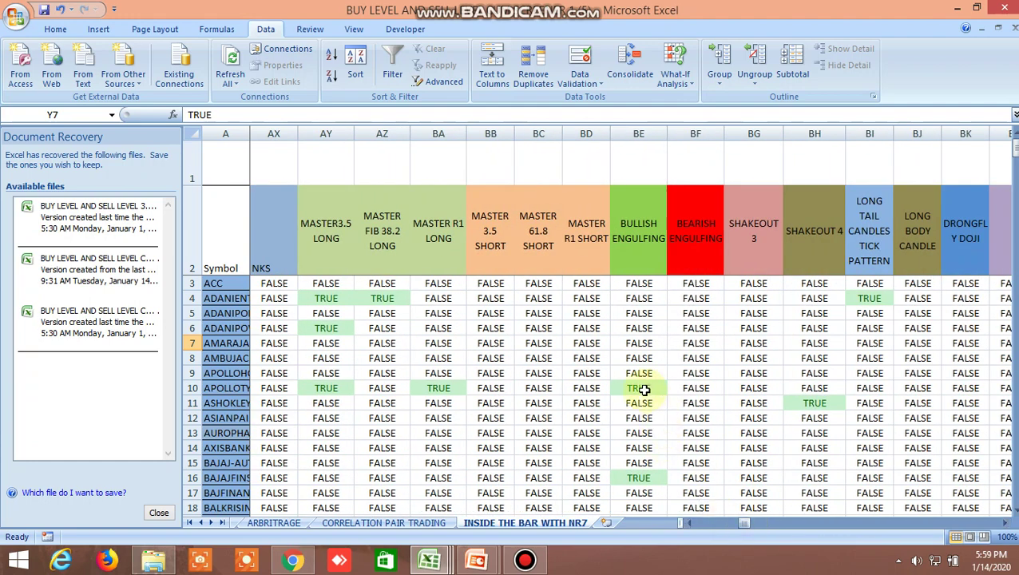
left_click(643, 389)
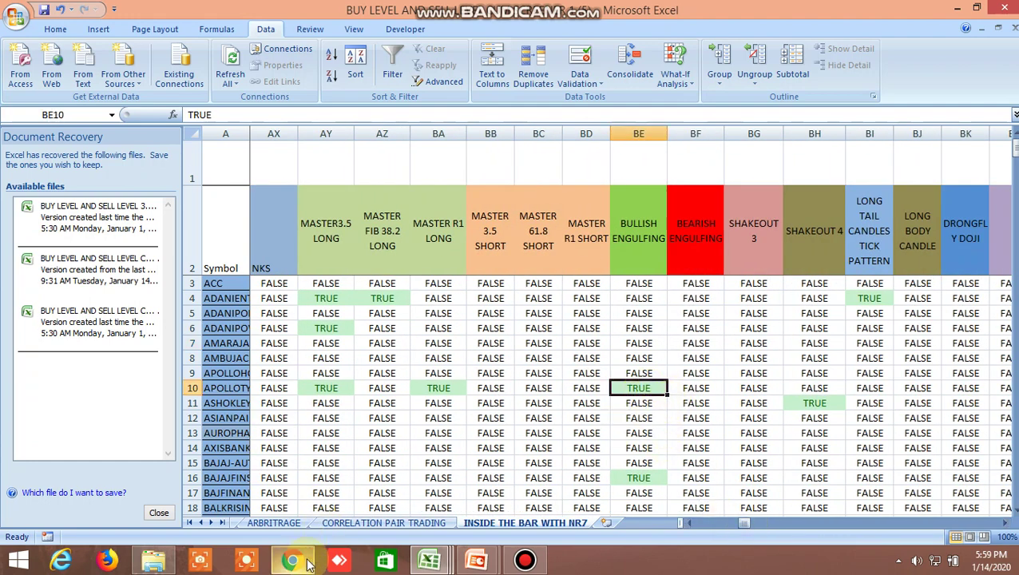
left_click(641, 478)
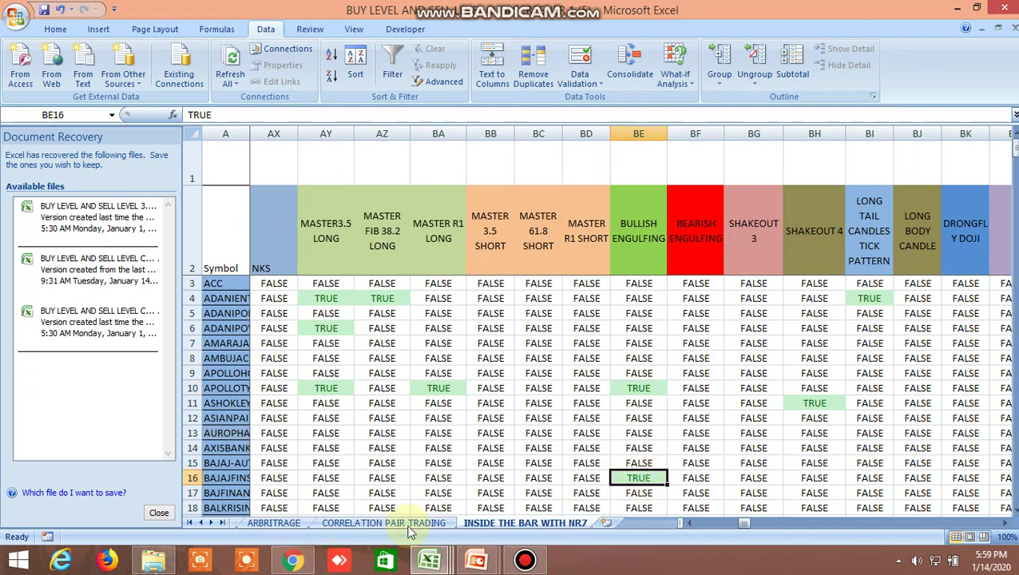
Step: Load BAJAJFINSV's NSE chart in Kite in Chrome and examine its latest daily candles
left_click(294, 561)
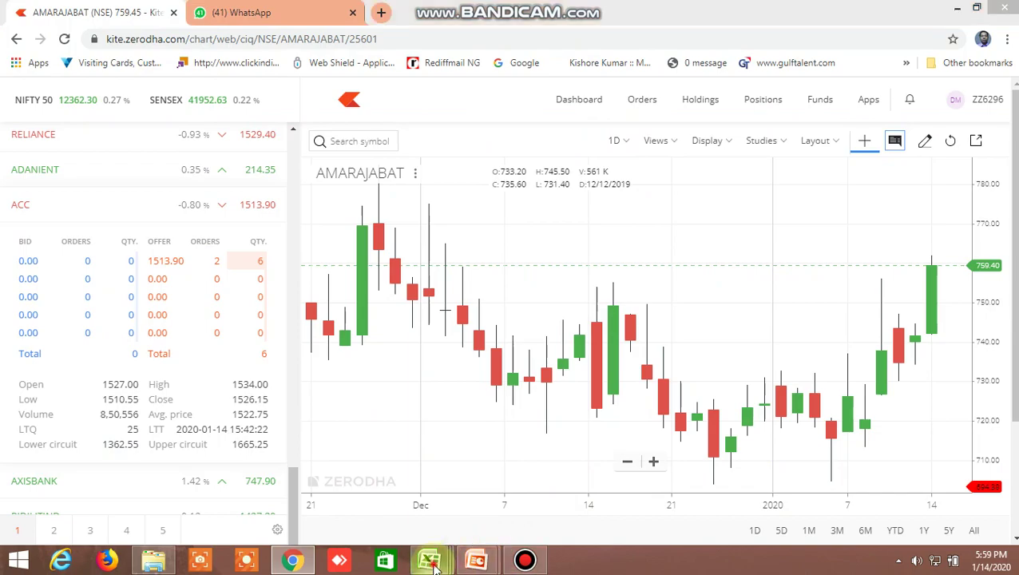
left_click(515, 476)
key("alt+Tab")
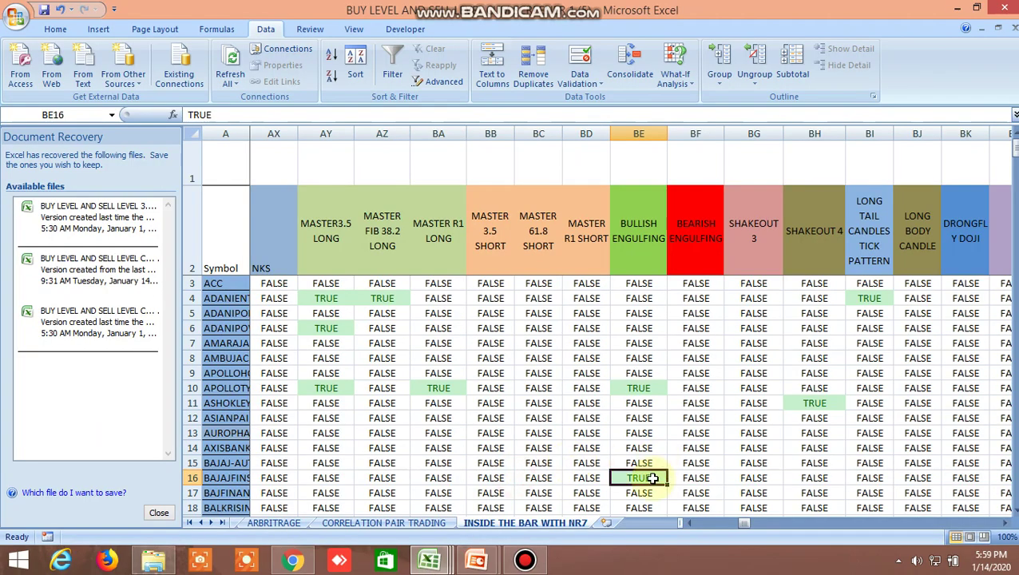
left_click(295, 560)
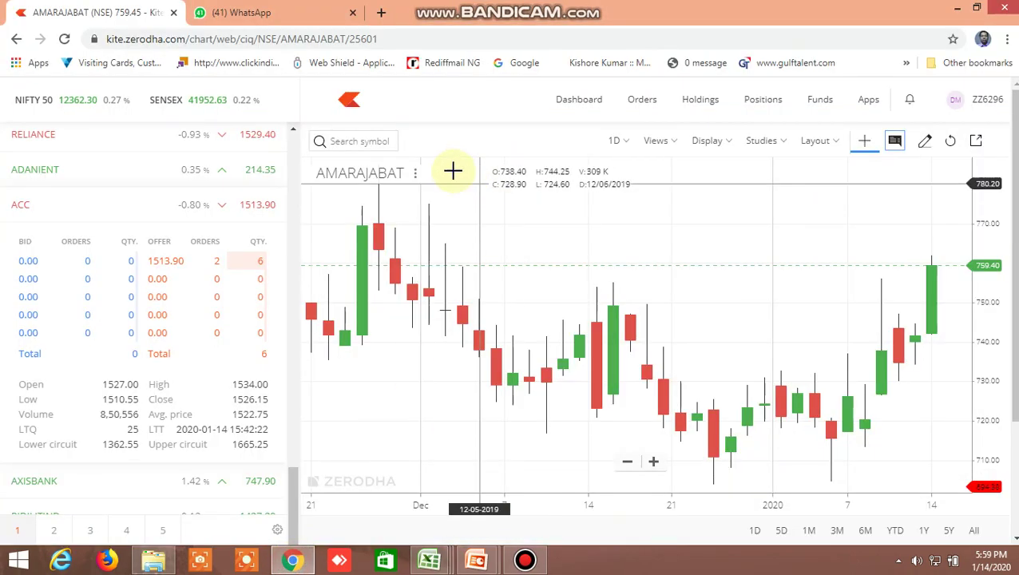
left_click(356, 141)
type("b")
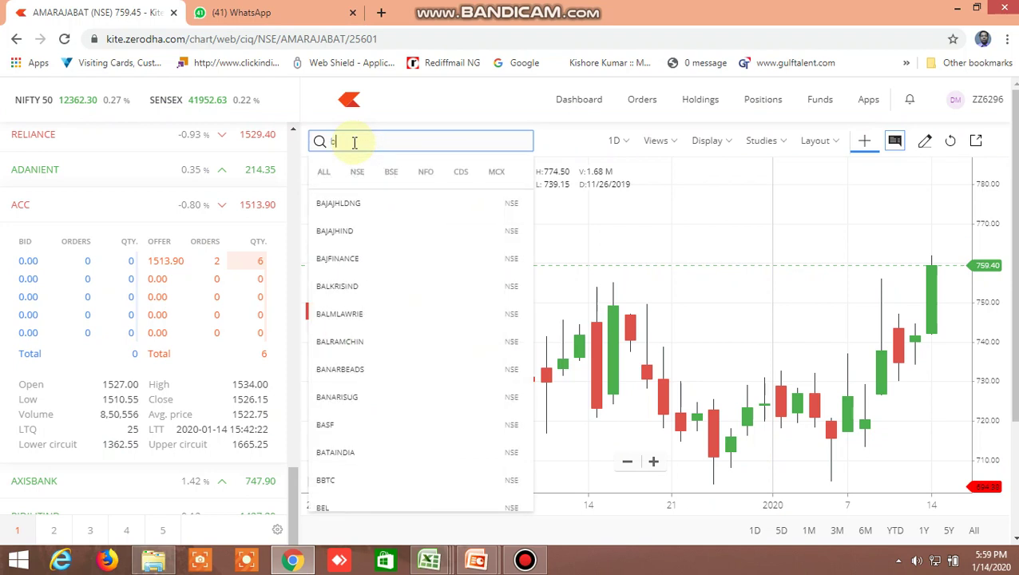
type("aj")
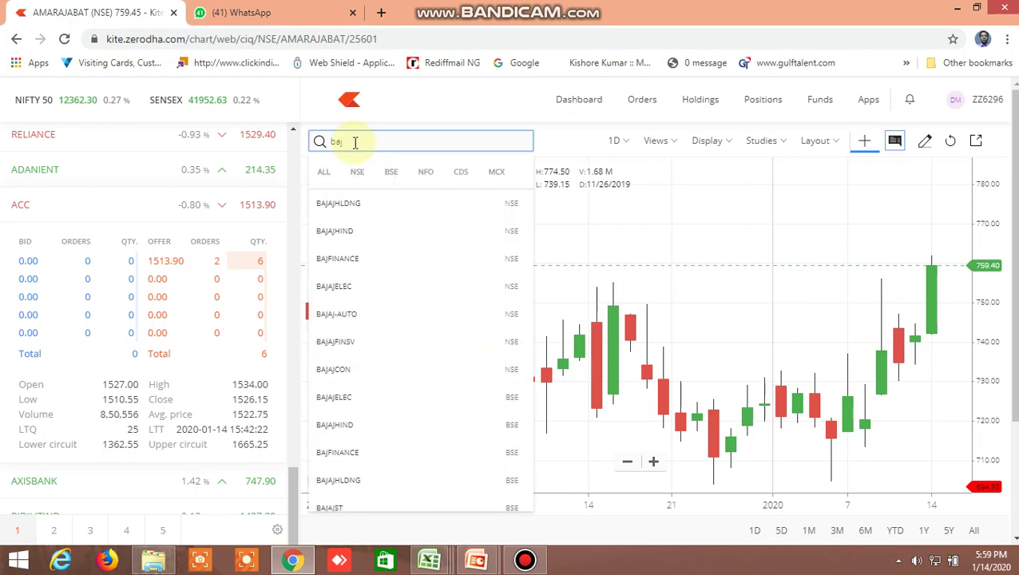
type("a")
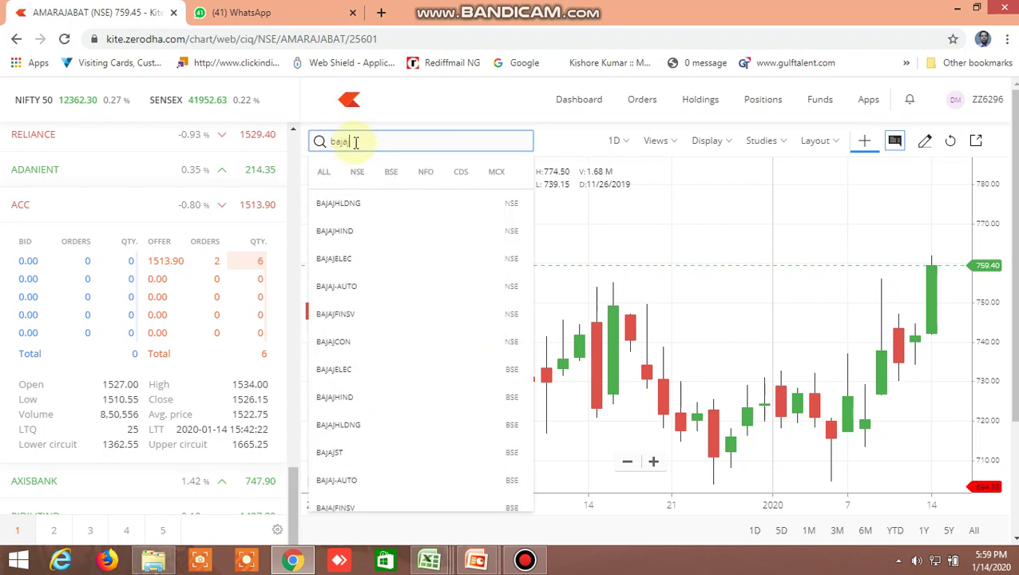
type("fins")
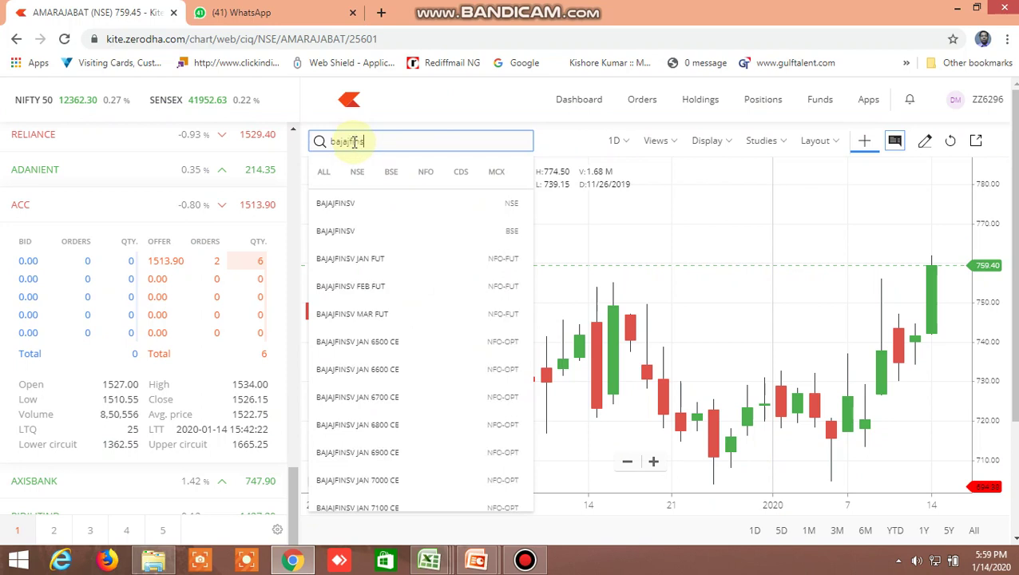
type("v")
left_click(334, 206)
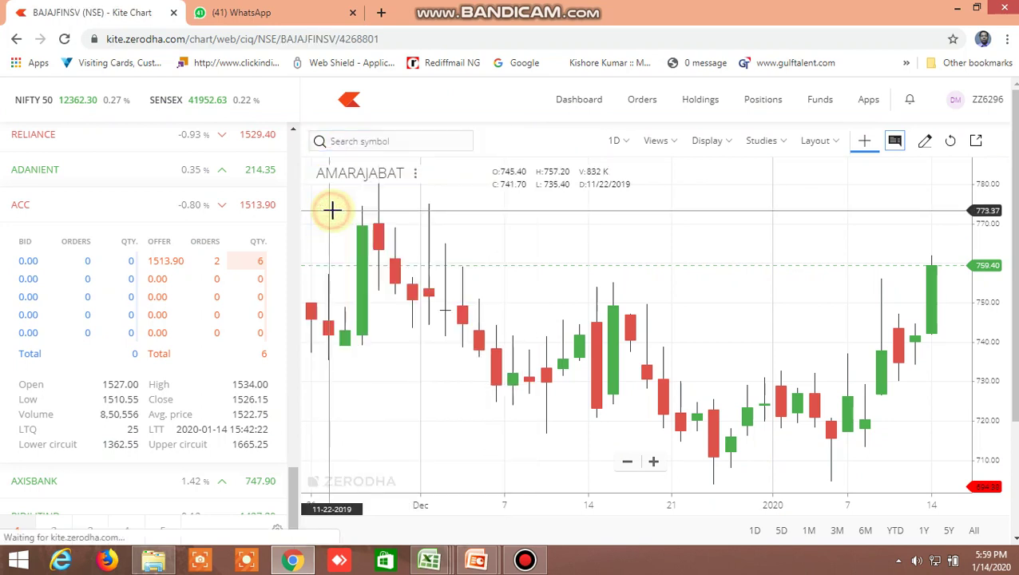
scroll(751, 293, "up", 5)
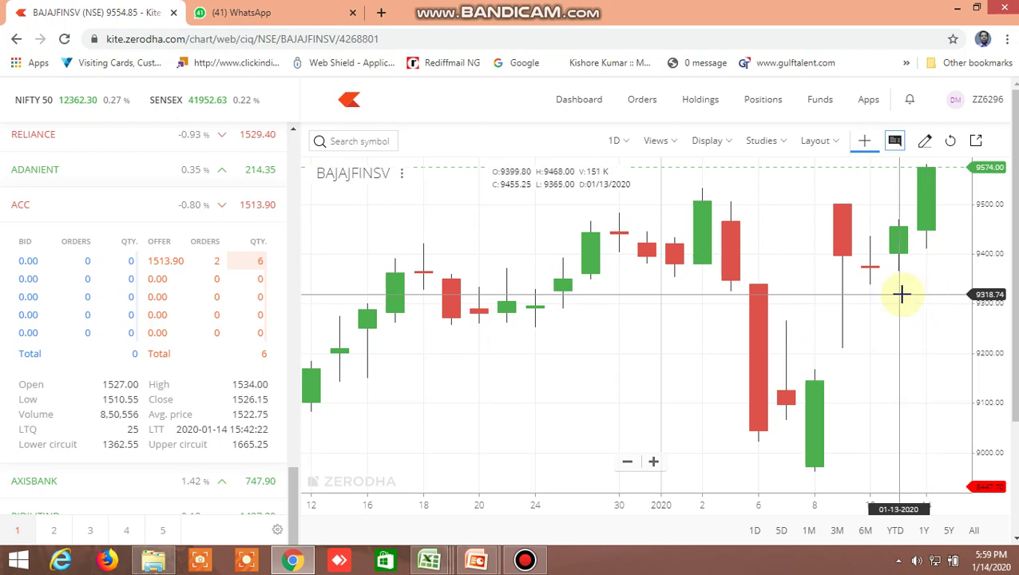
Step: Return to the INSIDE THE BAR WITH NR7 sheet in Excel and view BAJAJFINSV's current-day and Day 1 prices
mouse_move(443, 563)
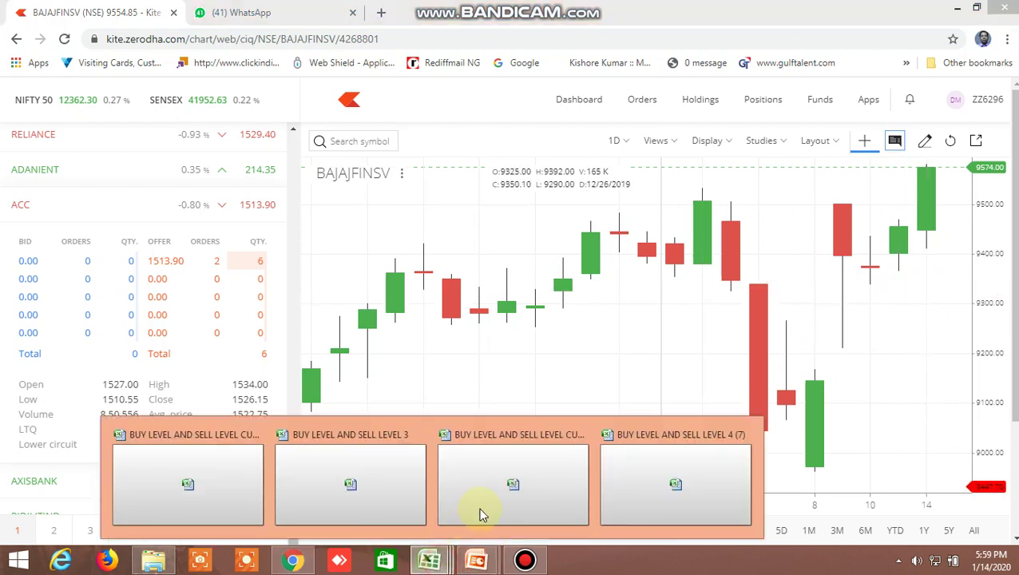
left_click(519, 425)
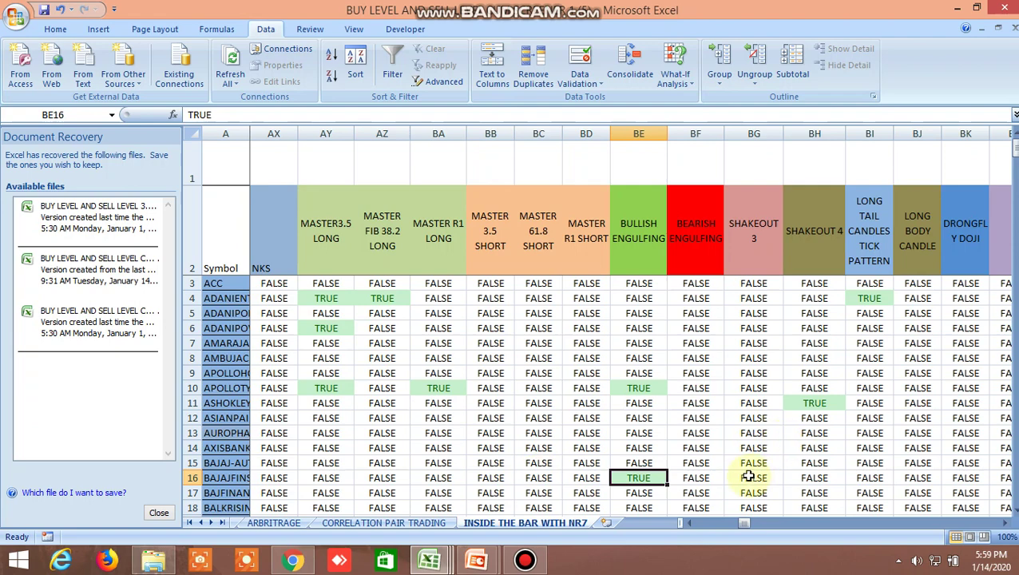
left_click_drag(739, 525, 669, 527)
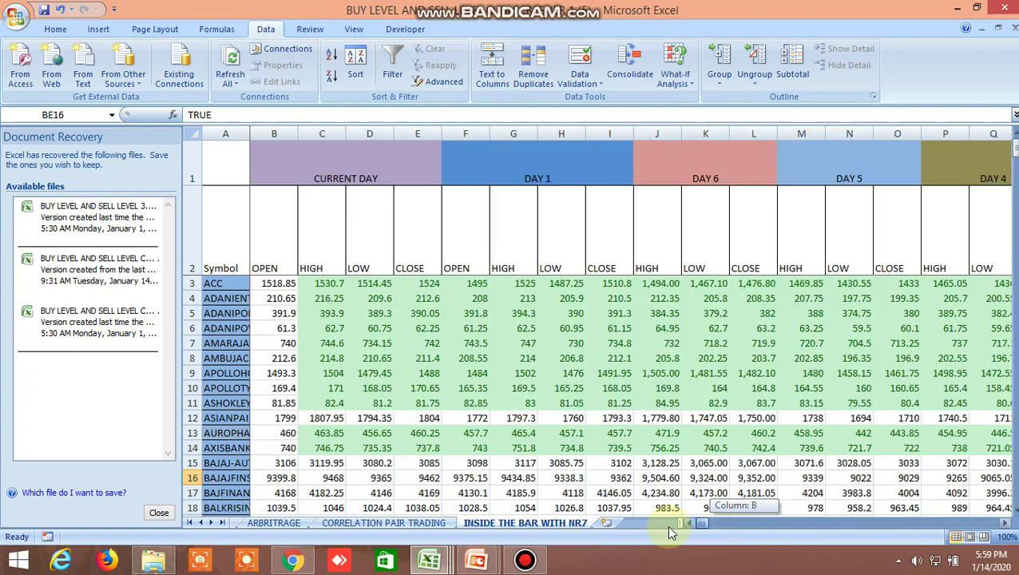
Step: Add filters to the header row 2 and filter the NR4 column to show only TRUE
left_click(191, 239)
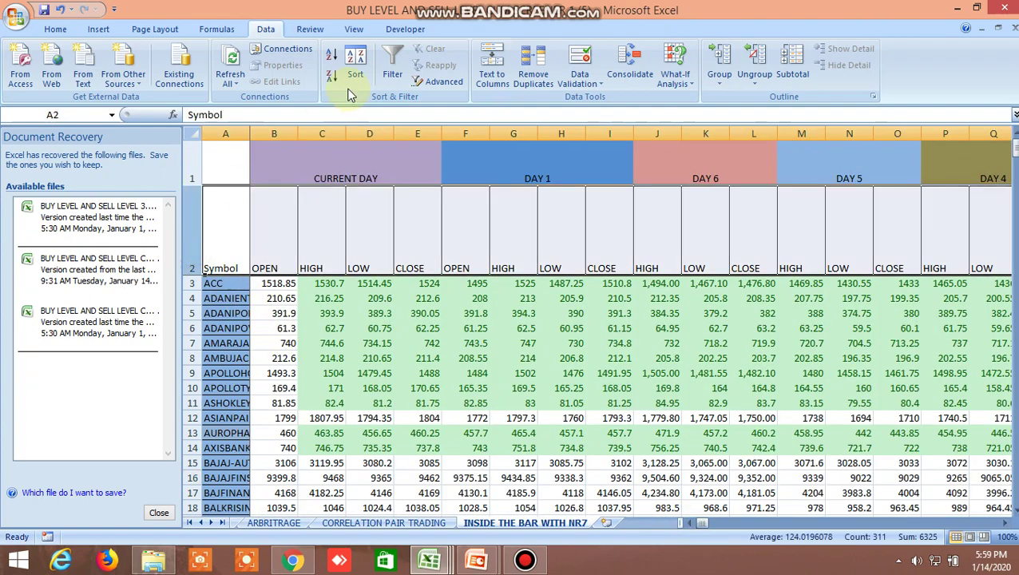
left_click(397, 62)
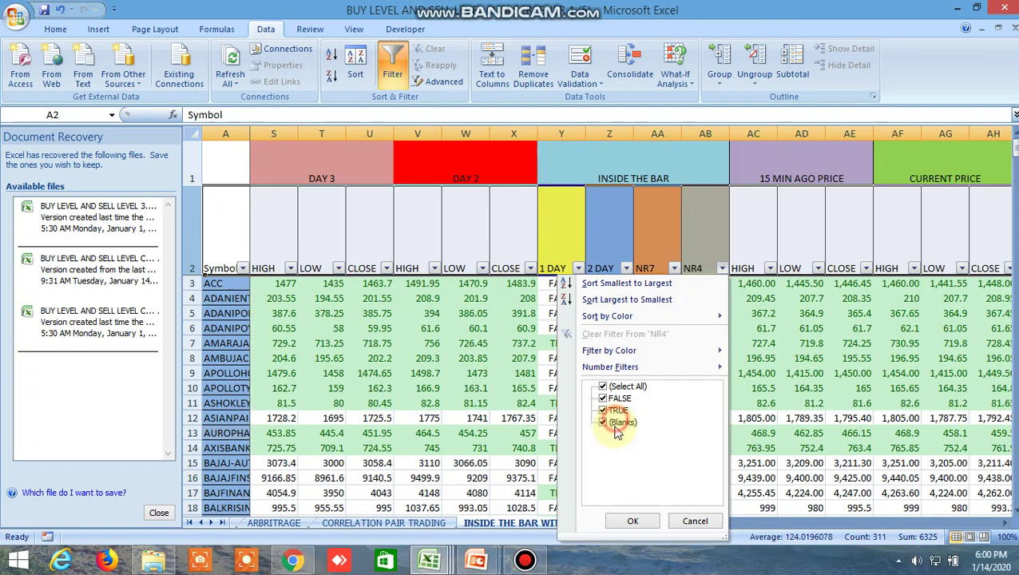
left_click(603, 410)
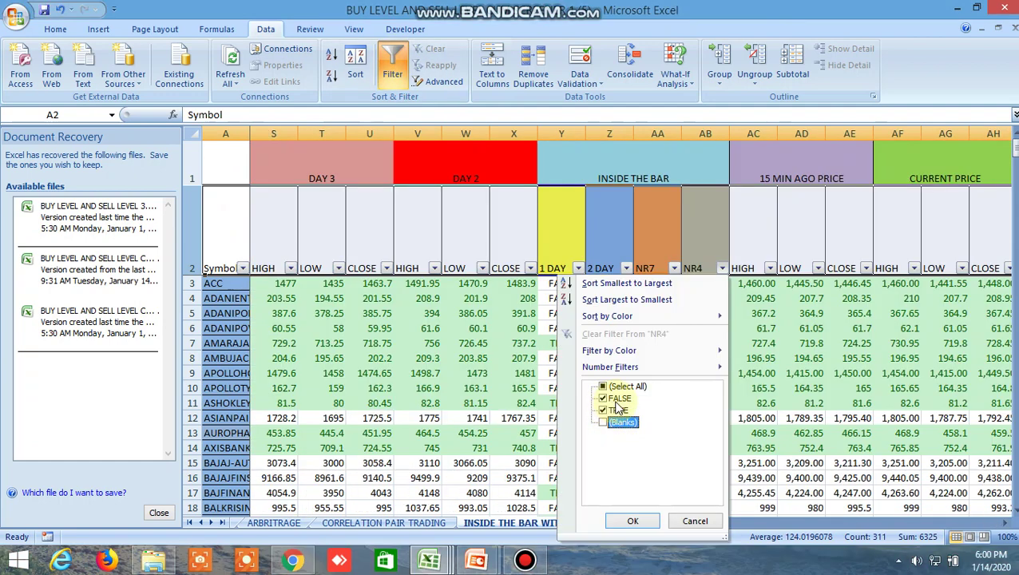
left_click(613, 398)
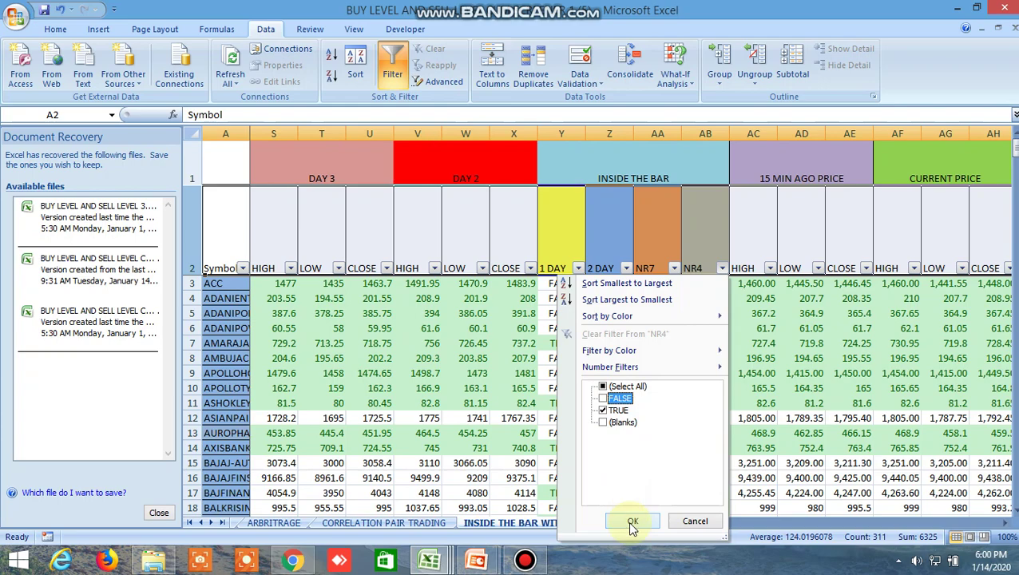
left_click(631, 521)
Step: Filter the PV-BUY ENTRY column under LTP POSITION W.R.T BUY LEVEL 7 DAY to show only TRUE
left_click_drag(716, 525, 873, 521)
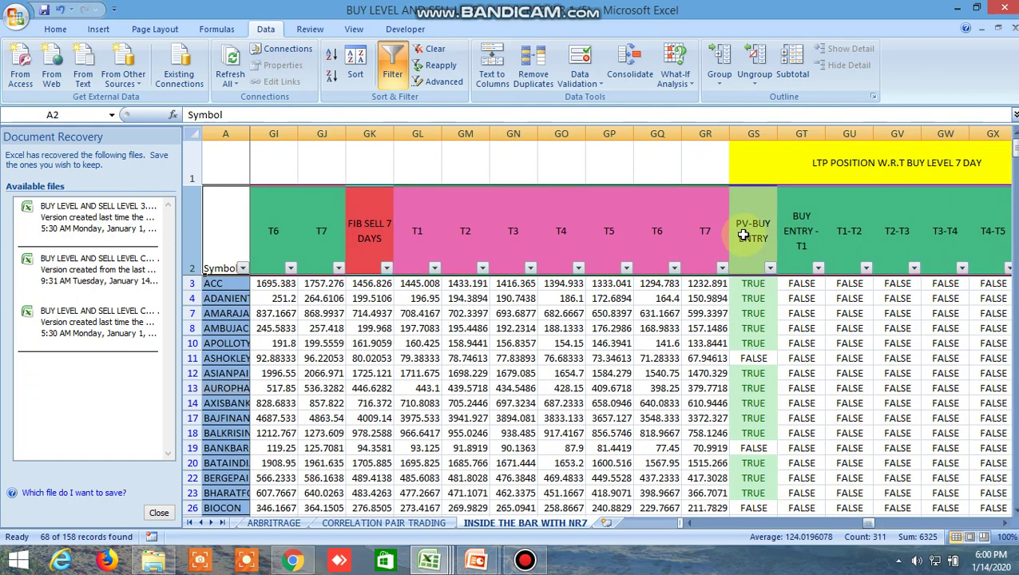
left_click(770, 268)
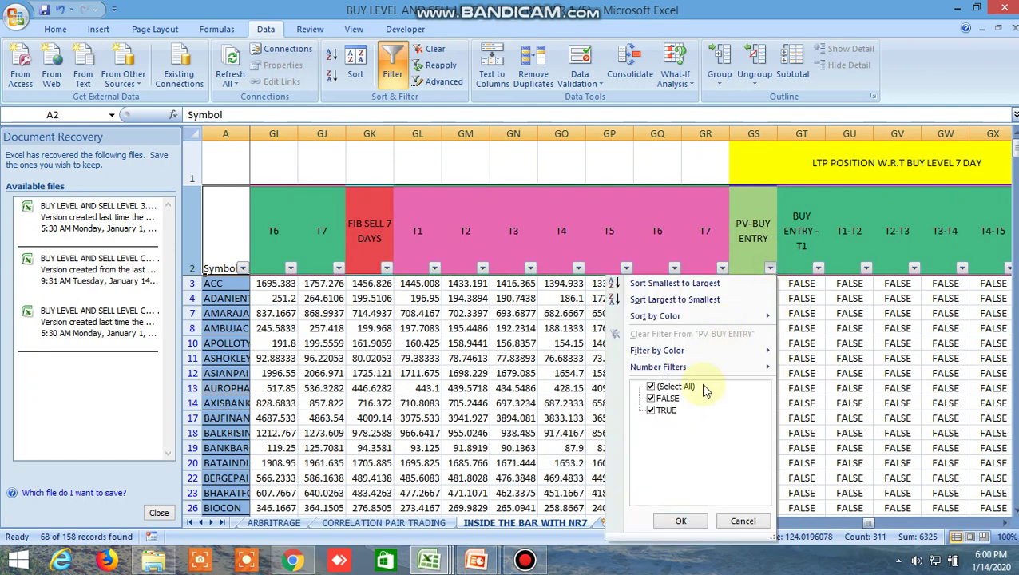
left_click(673, 399)
left_click(680, 521)
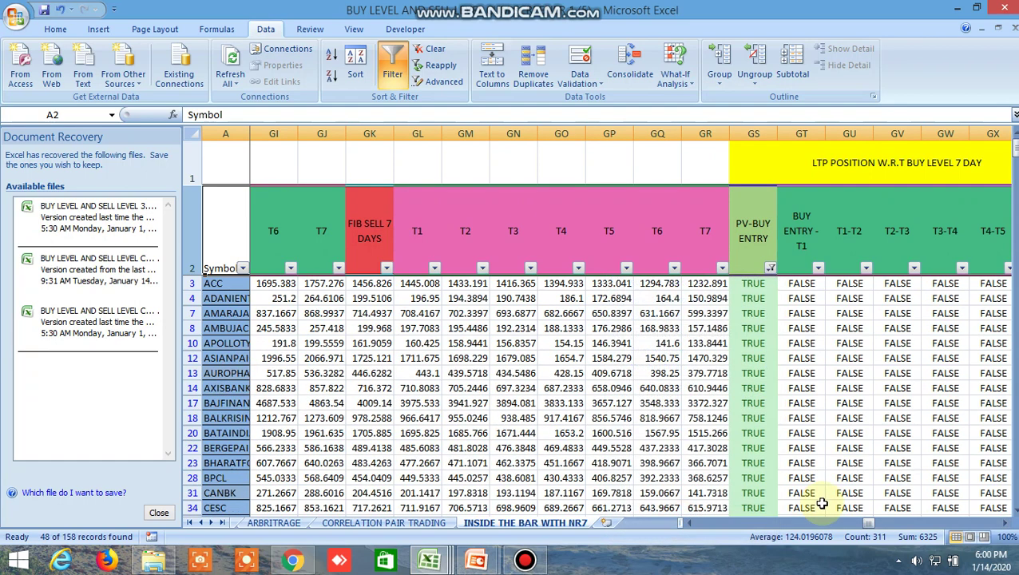
Step: Filter the PV-BUY ENTRY column under LTP POSITION W.R.T BUY LEVEL 3 DAY to show only TRUE
left_click_drag(867, 523, 893, 523)
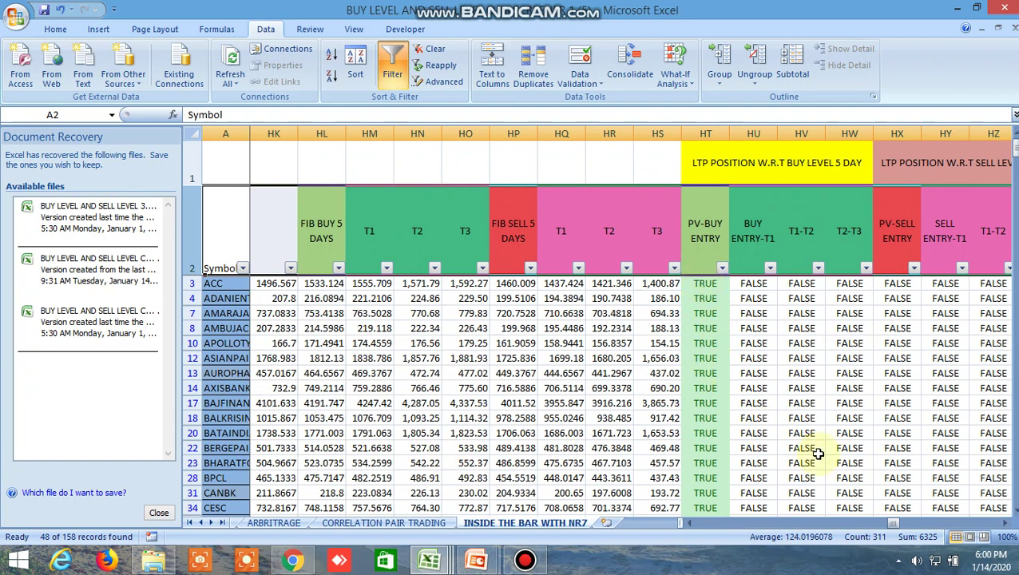
left_click_drag(906, 525, 916, 527)
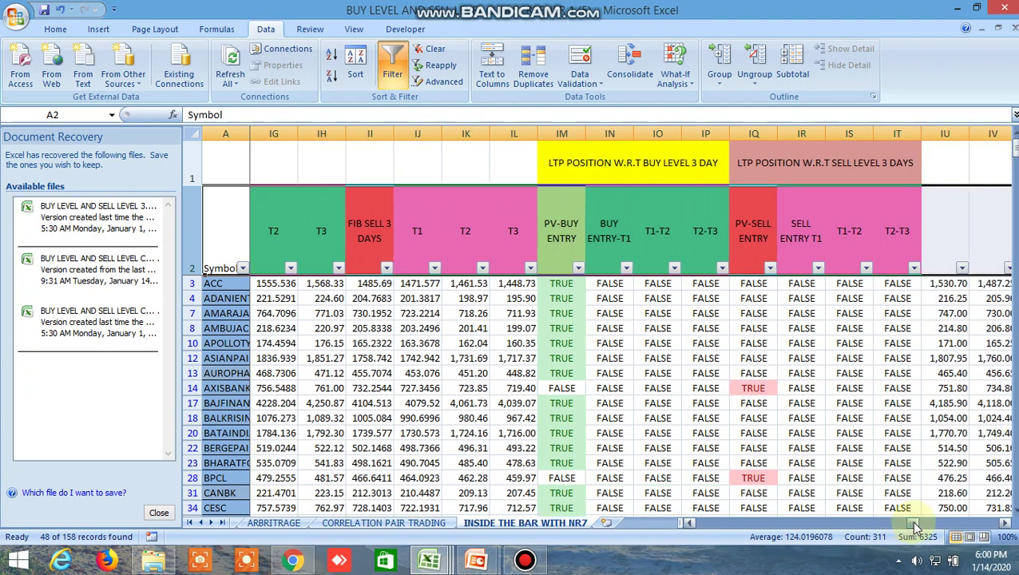
left_click(579, 268)
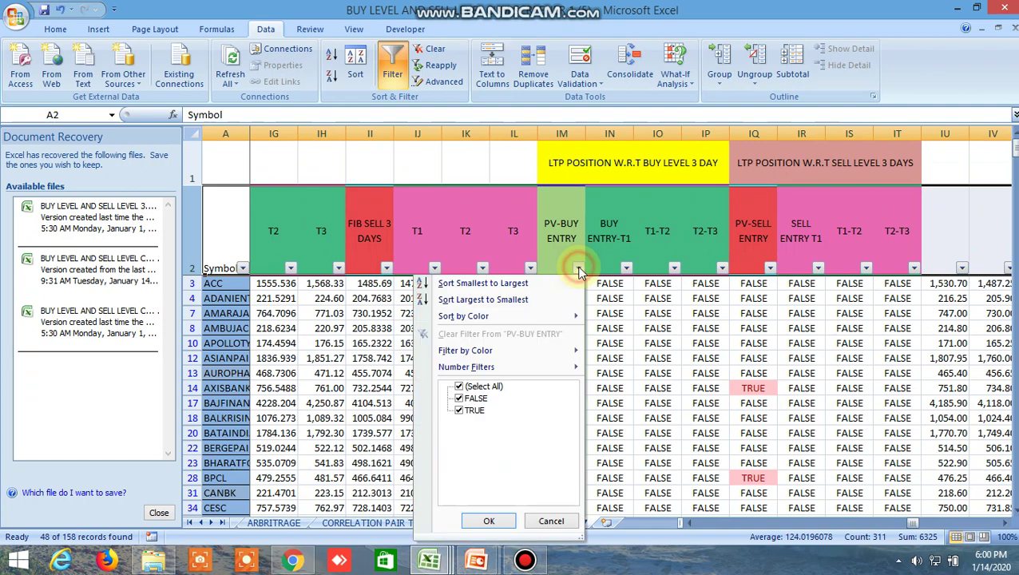
left_click(470, 398)
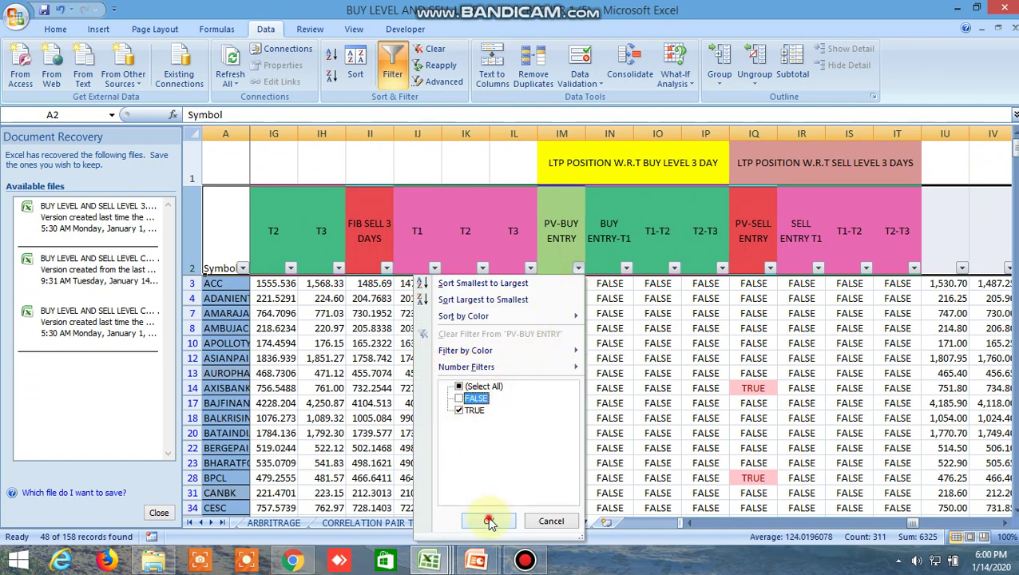
left_click(487, 521)
left_click(524, 562)
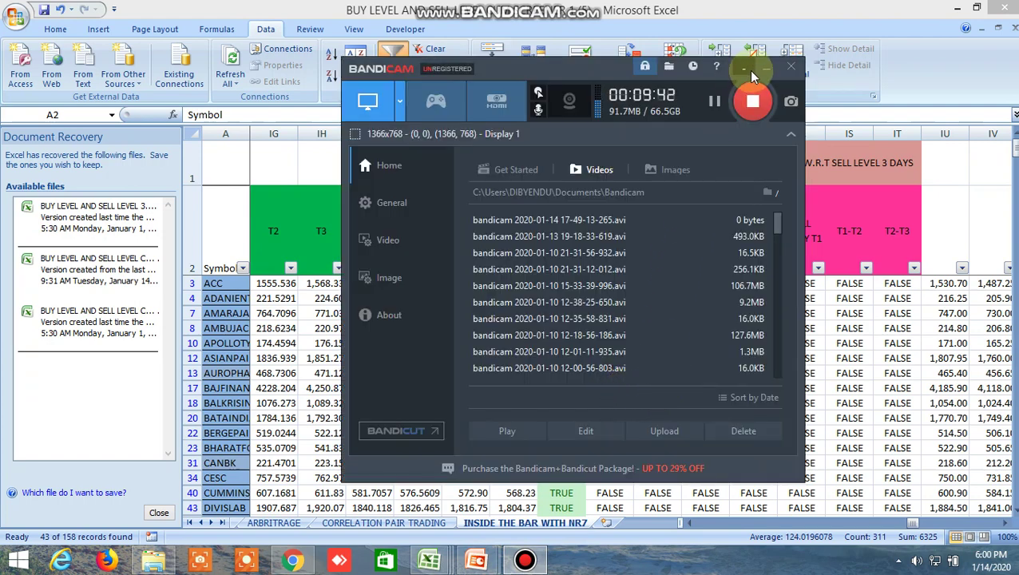
left_click(764, 73)
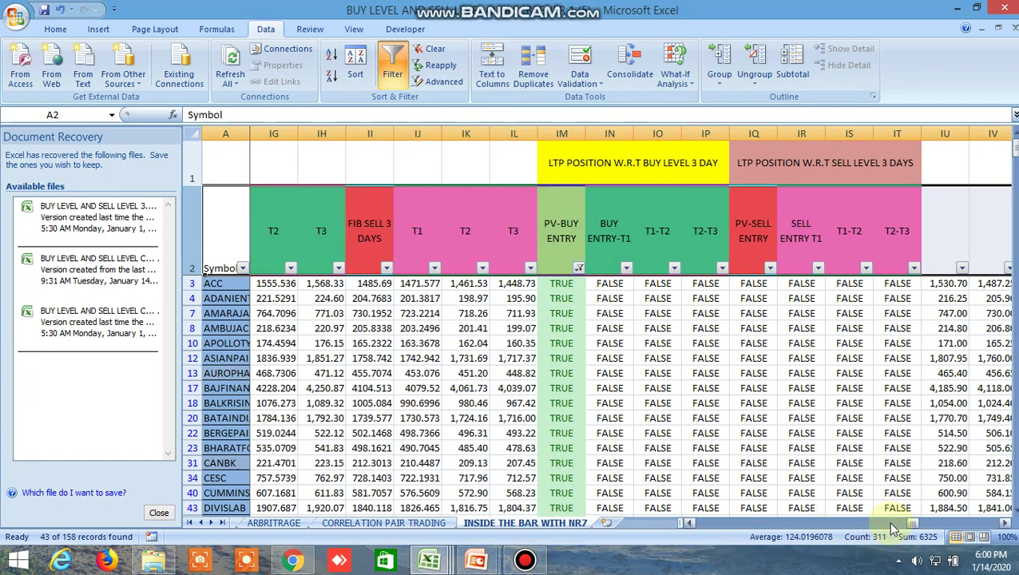
Step: Filter the BUY LEVEL 2 DAY group's PV-BUY ENTRY column to show only TRUE, and view the FIB BUY 7 DAYS levels
left_click_drag(916, 524, 928, 524)
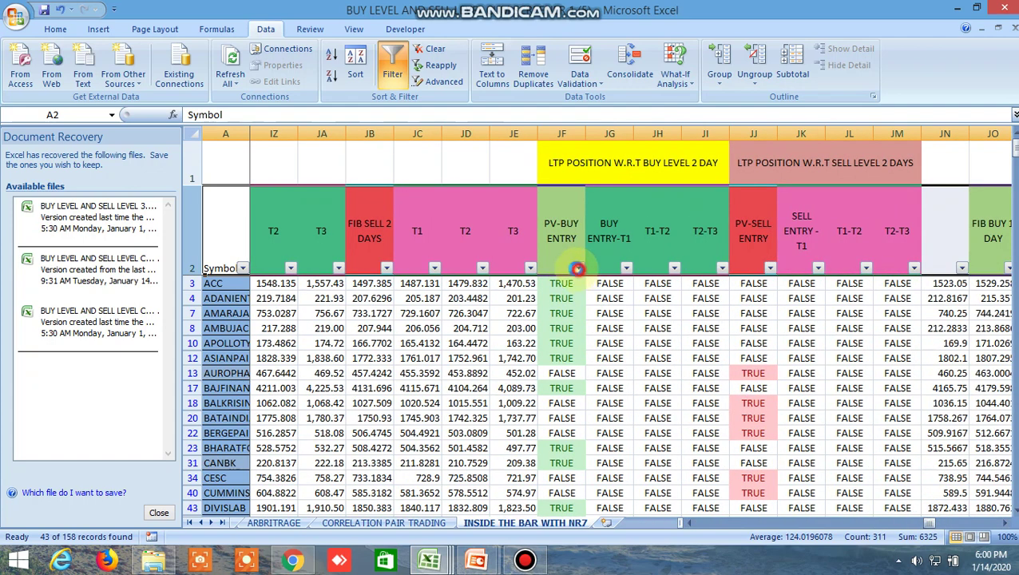
left_click(576, 269)
left_click(470, 398)
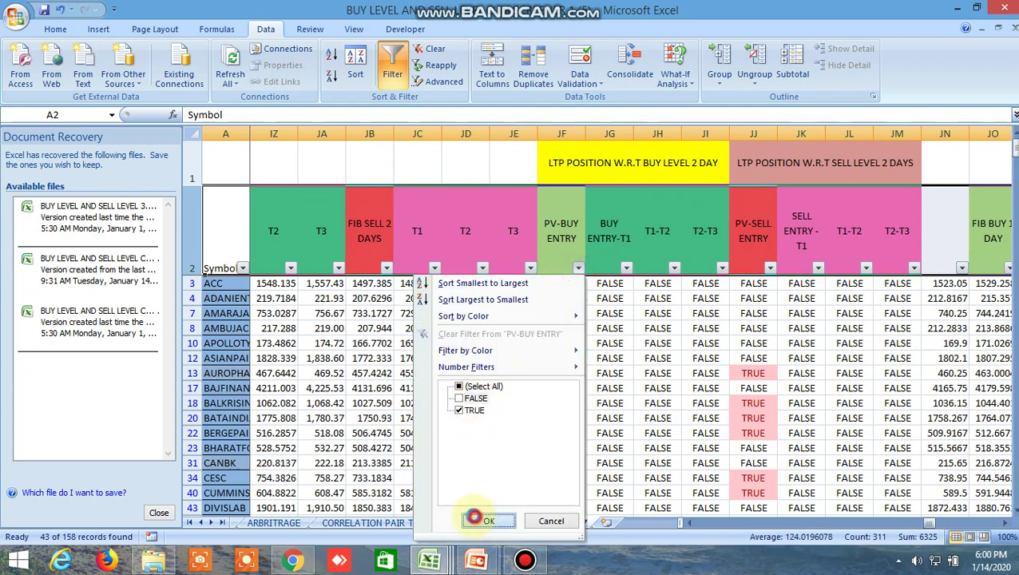
left_click(475, 520)
left_click_drag(933, 527, 861, 522)
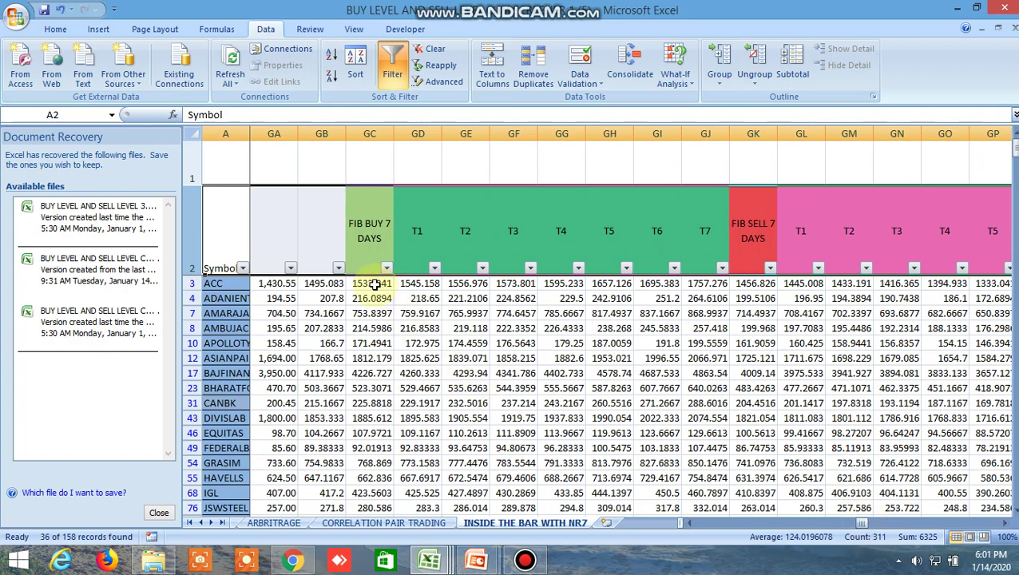